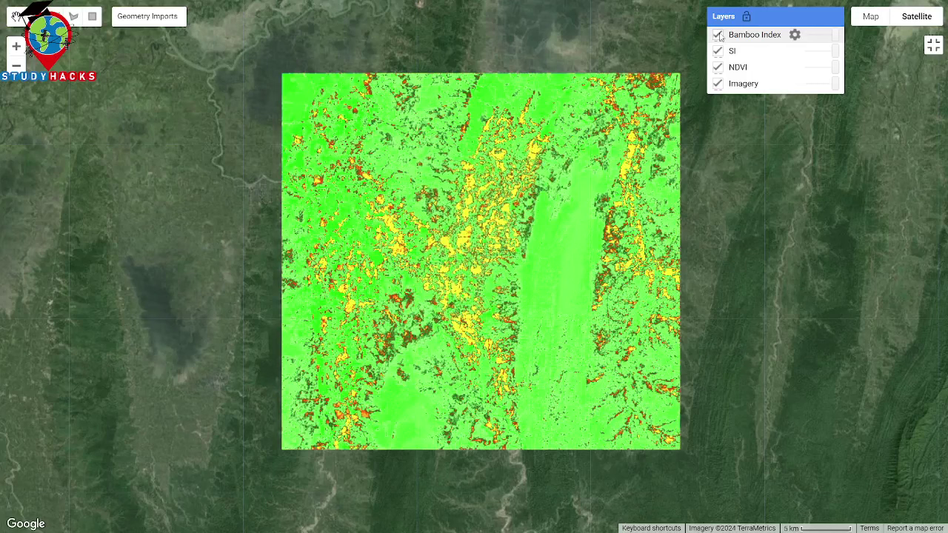
Hide the SI layer on the map and leave the Bamboo Index layer at full opacity.
{"action": "left_click_drag", "start_coordinate": [561, 354], "coordinate": [564, 335]}
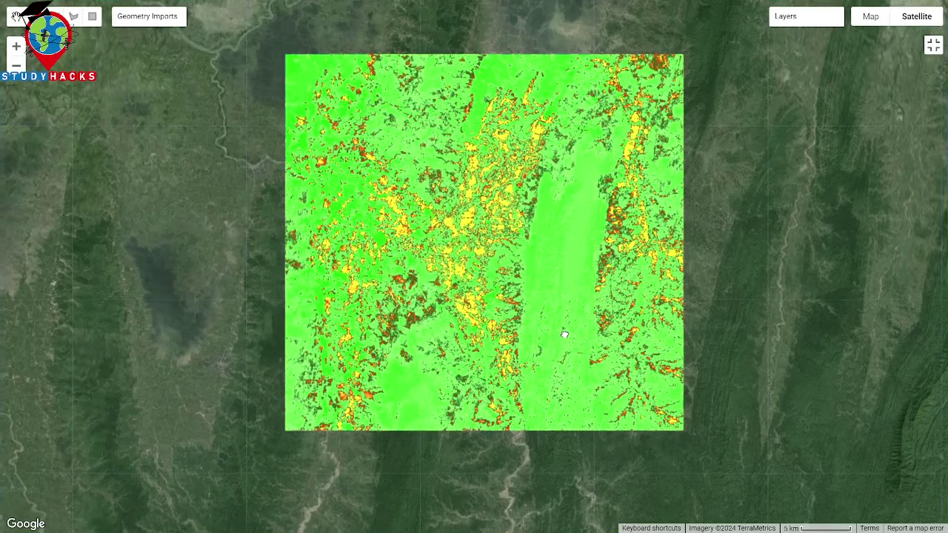
{"action": "mouse_move", "coordinate": [773, 18]}
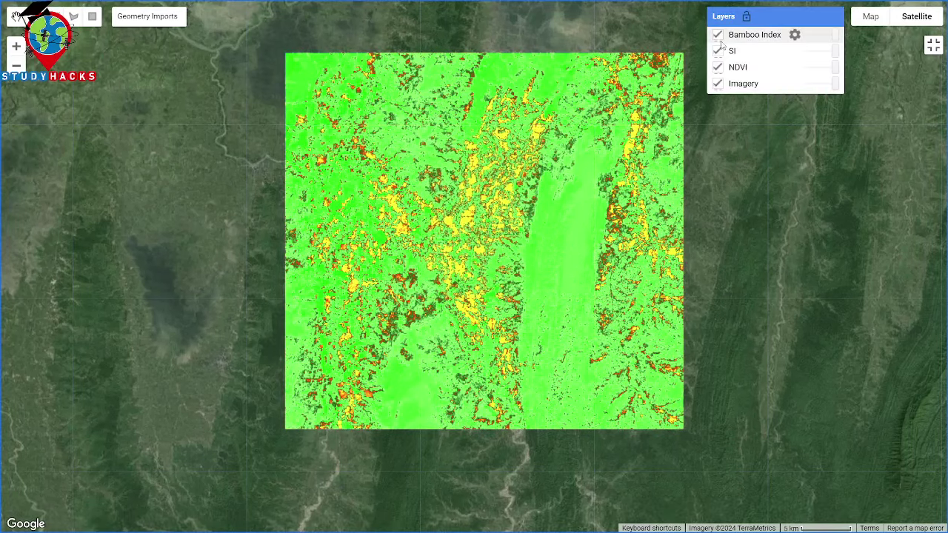
{"action": "left_click", "coordinate": [717, 51]}
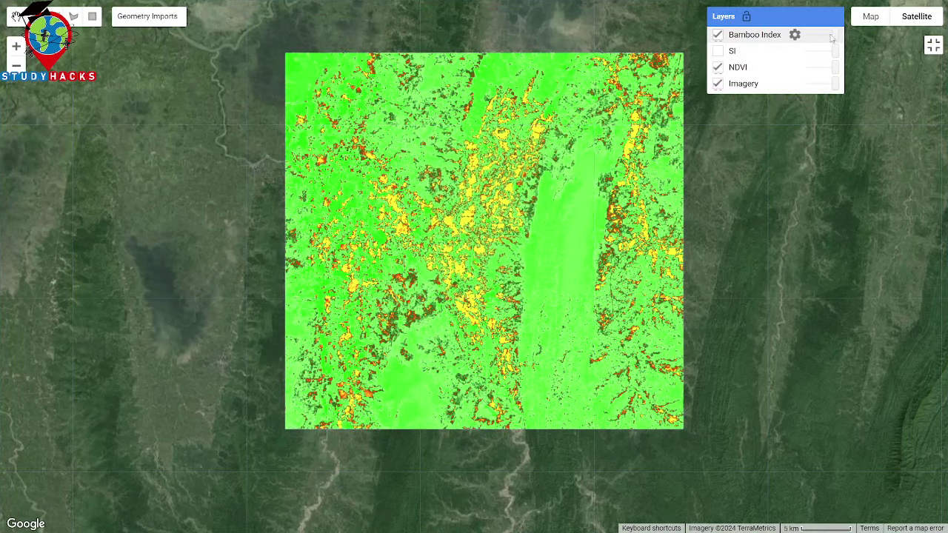
{"action": "mouse_move", "coordinate": [835, 37]}
{"action": "left_mouse_down"}
{"action": "mouse_move", "coordinate": [813, 35]}
{"action": "mouse_move", "coordinate": [836, 36]}
{"action": "left_mouse_up"}
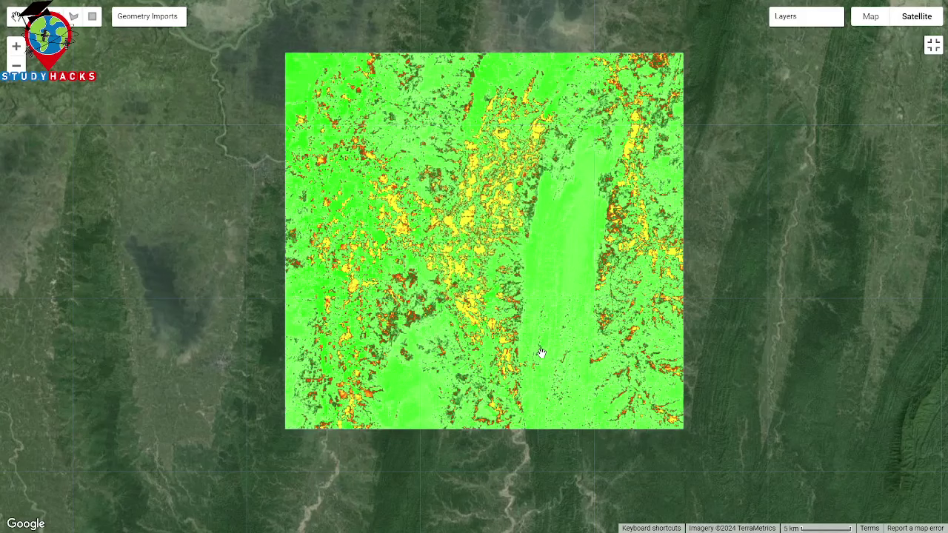
Examine the Bamboo Index over the central valley and the hills west of it, down to about 100 m scale.
{"action": "scroll", "coordinate": [544, 357], "scroll_direction": "up", "scroll_amount": 2}
{"action": "scroll", "coordinate": [541, 353], "scroll_direction": "up", "scroll_amount": 1}
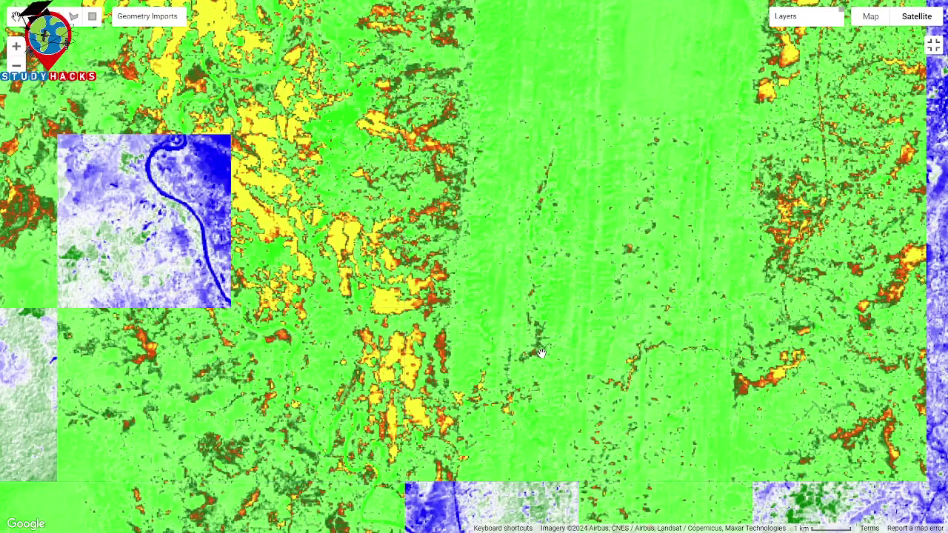
{"action": "left_click_drag", "start_coordinate": [551, 388], "coordinate": [636, 351]}
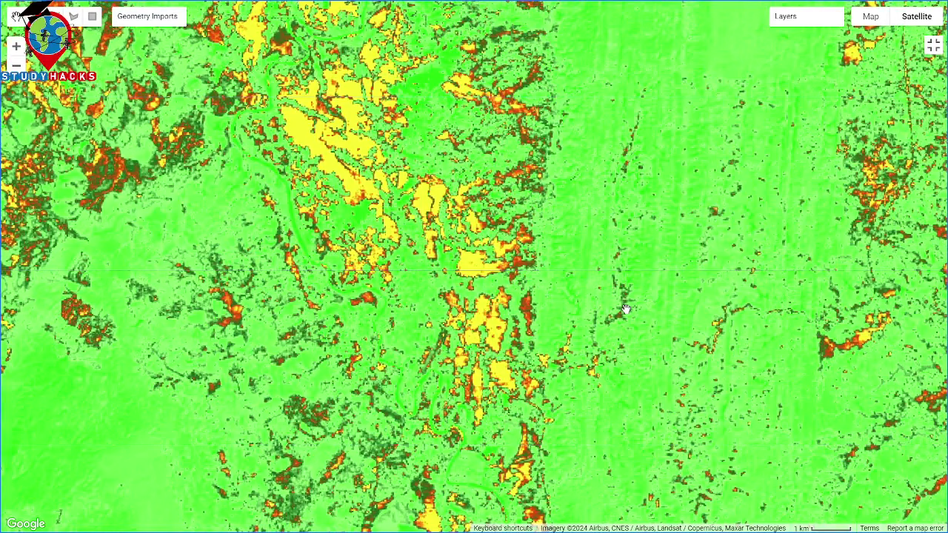
{"action": "left_click_drag", "start_coordinate": [180, 264], "coordinate": [361, 326]}
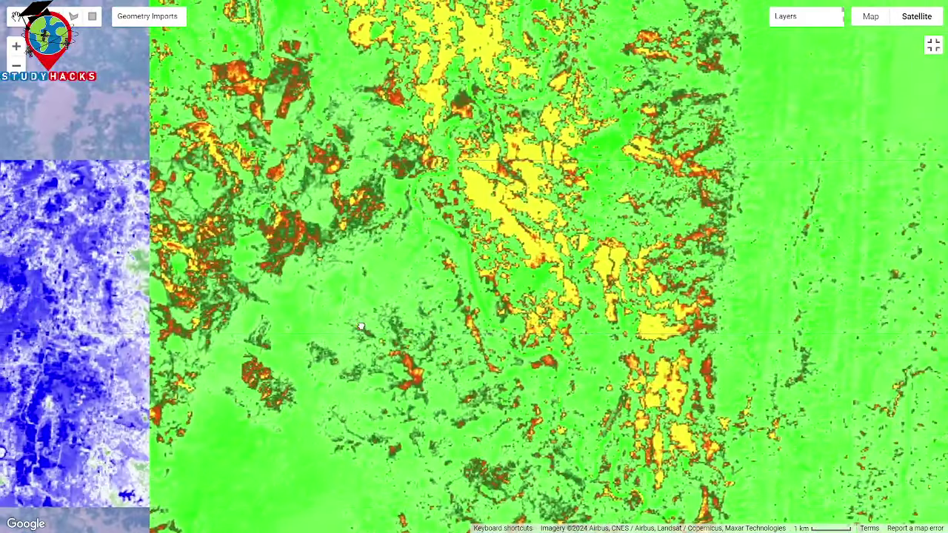
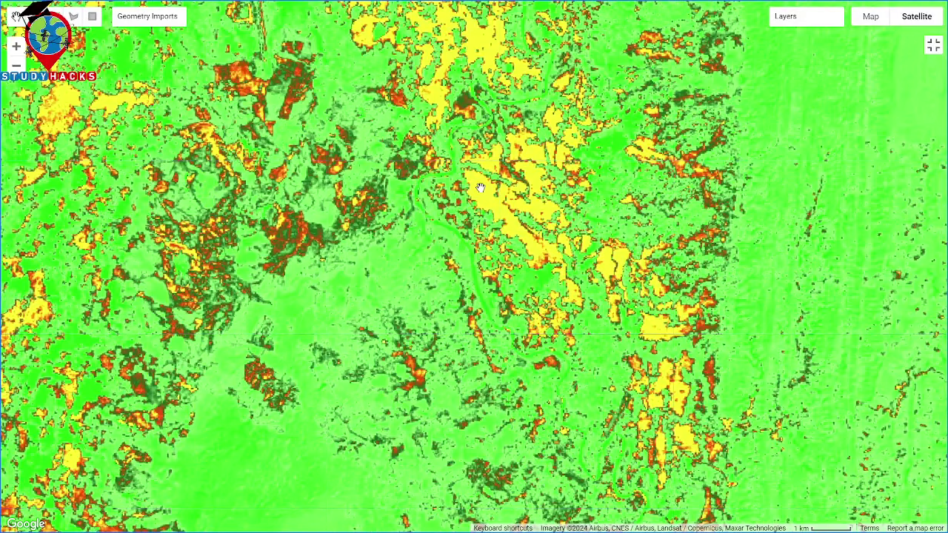
{"action": "left_click_drag", "start_coordinate": [290, 282], "coordinate": [357, 271]}
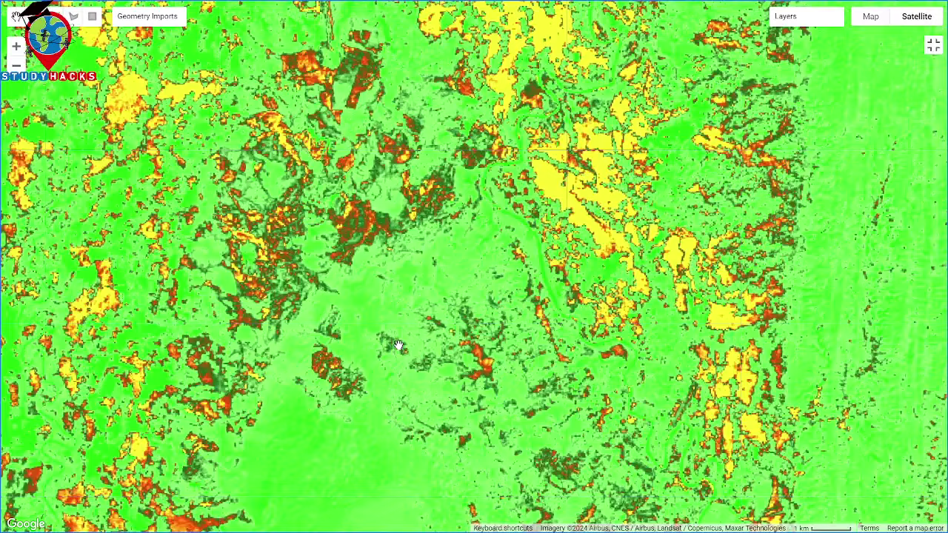
{"action": "scroll", "coordinate": [397, 346], "scroll_direction": "up", "scroll_amount": 3}
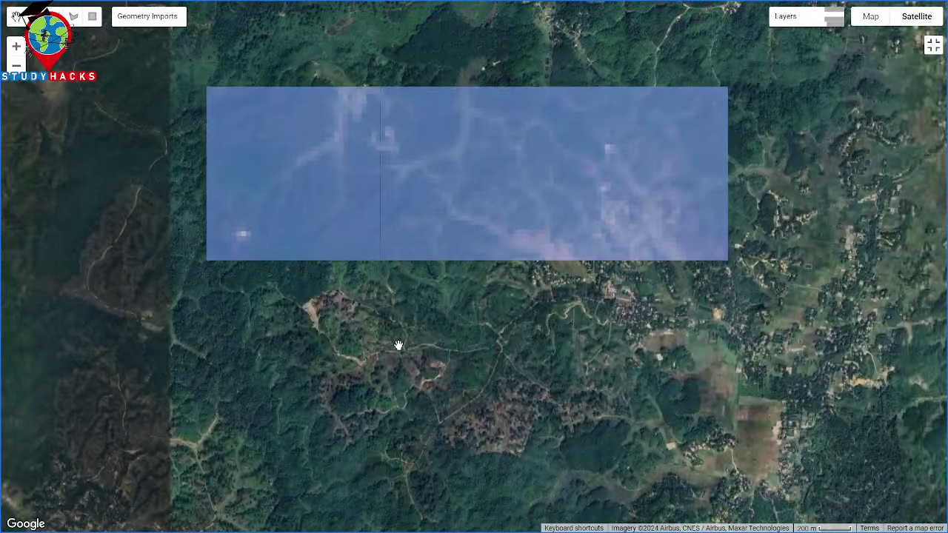
{"action": "scroll", "coordinate": [398, 345], "scroll_direction": "up", "scroll_amount": 2}
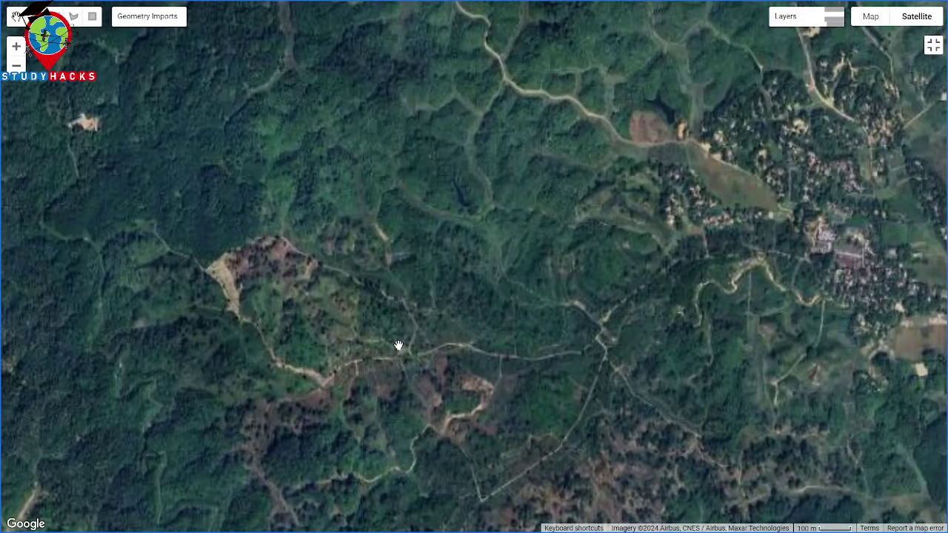
Hide the NDVI and Imagery layers so that only the Bamboo Index is drawn over the satellite basemap.
{"action": "mouse_move", "coordinate": [915, 25]}
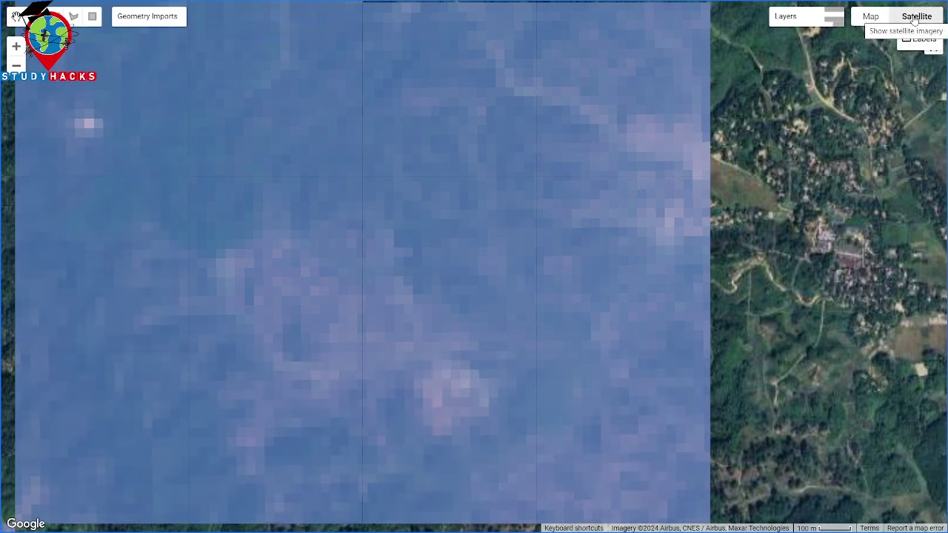
{"action": "mouse_move", "coordinate": [745, 17]}
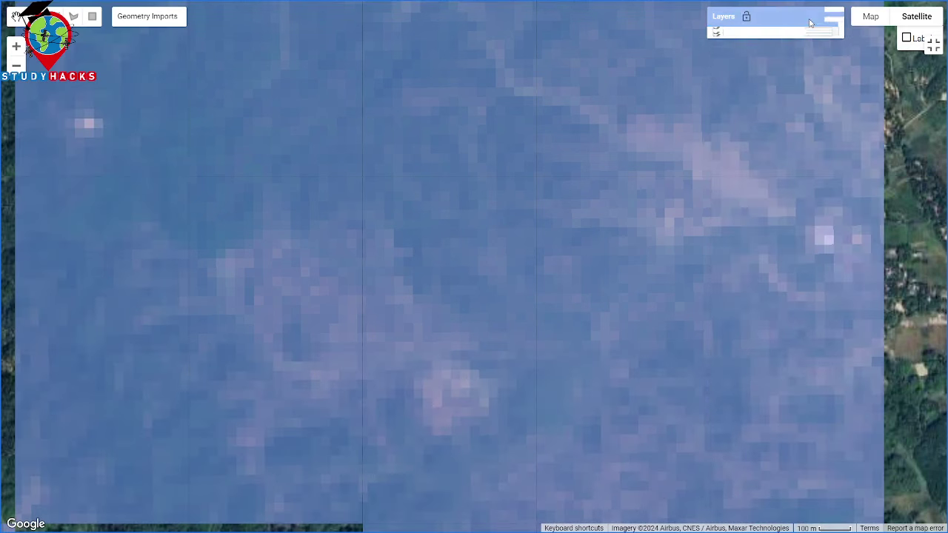
{"action": "left_click", "coordinate": [717, 67]}
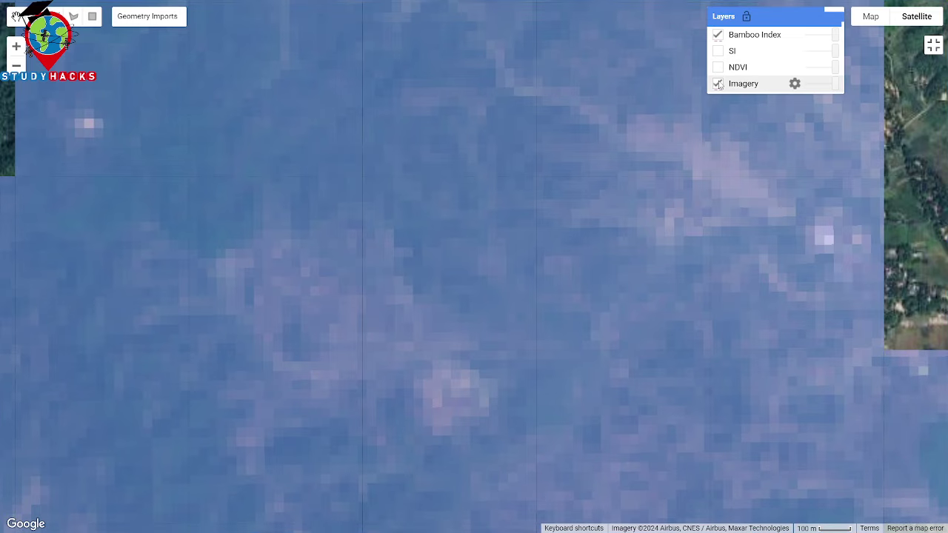
{"action": "left_click", "coordinate": [717, 83]}
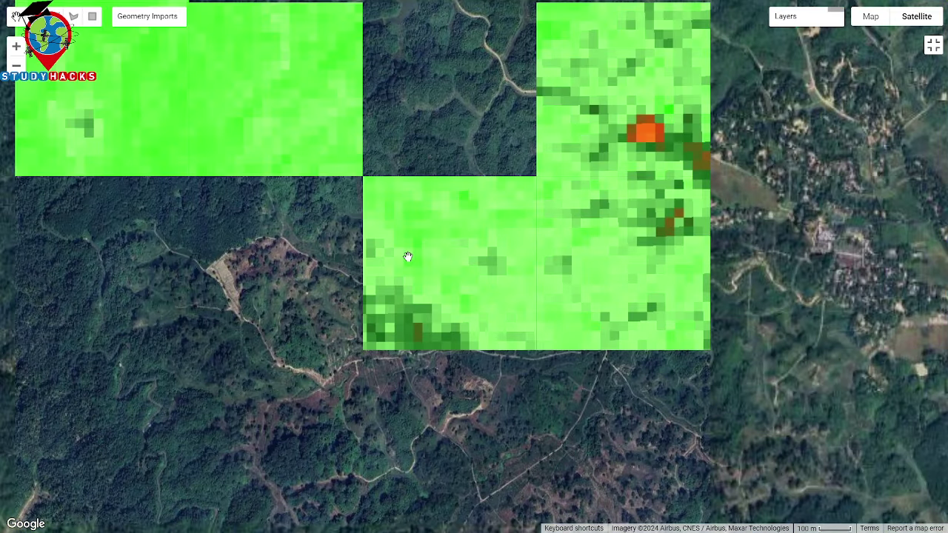
Examine the Bamboo Index pixels over the forested hills and their surroundings west of the winding river.
{"action": "scroll", "coordinate": [399, 326], "scroll_direction": "up", "scroll_amount": 1}
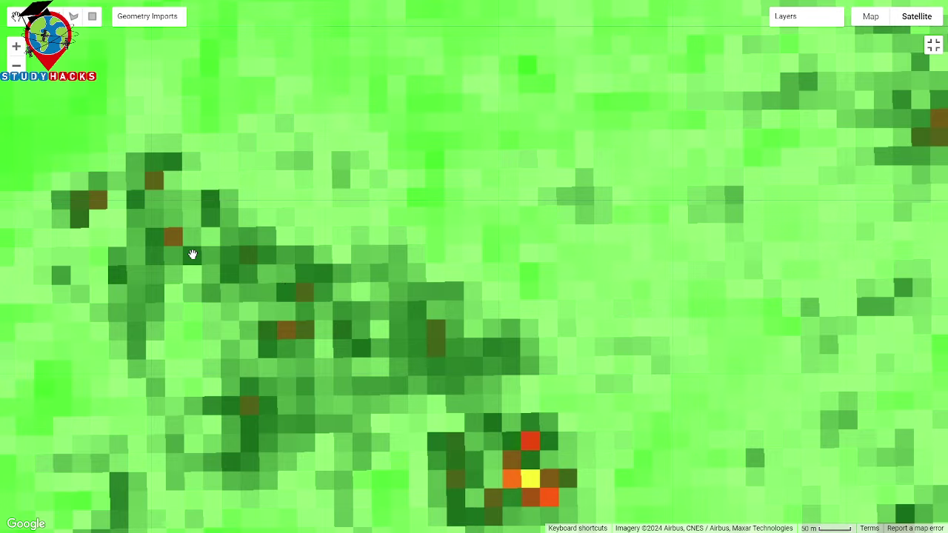
{"action": "scroll", "coordinate": [192, 254], "scroll_direction": "down", "scroll_amount": 2}
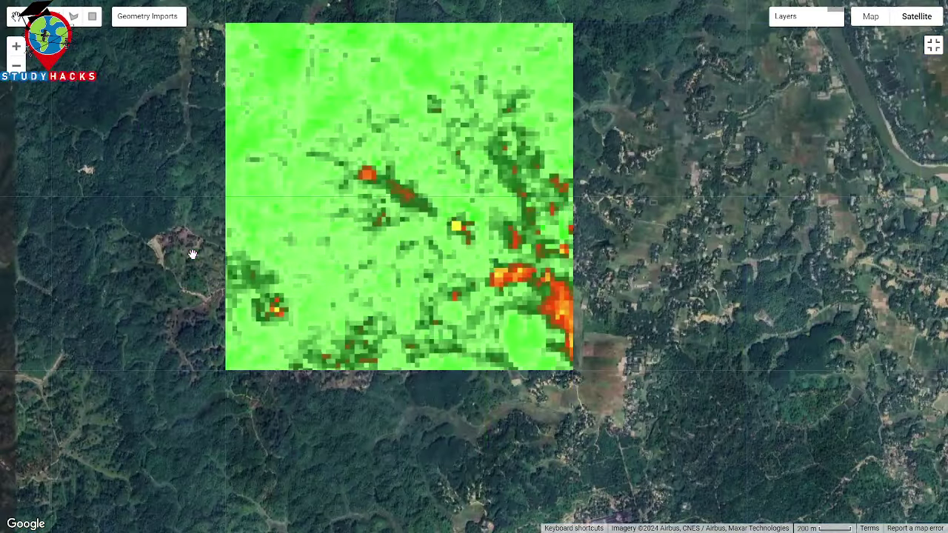
{"action": "scroll", "coordinate": [192, 254], "scroll_direction": "down", "scroll_amount": 1}
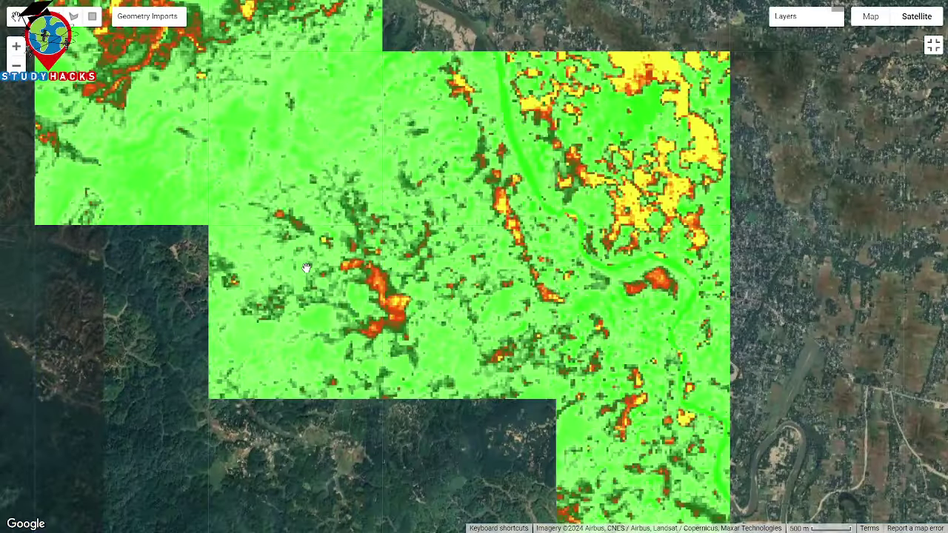
{"action": "left_click_drag", "start_coordinate": [307, 267], "coordinate": [265, 215]}
{"action": "left_click_drag", "start_coordinate": [304, 433], "coordinate": [355, 409]}
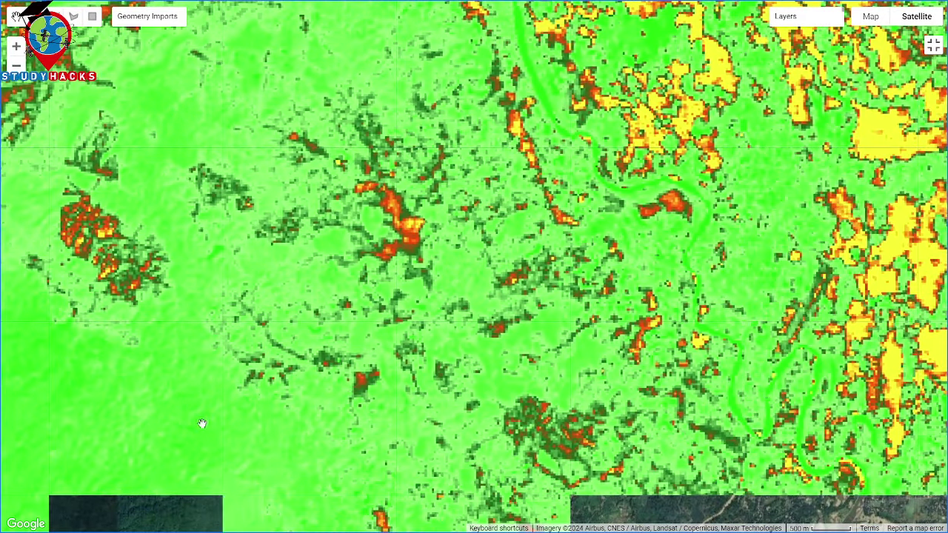
{"action": "left_click_drag", "start_coordinate": [116, 382], "coordinate": [207, 410]}
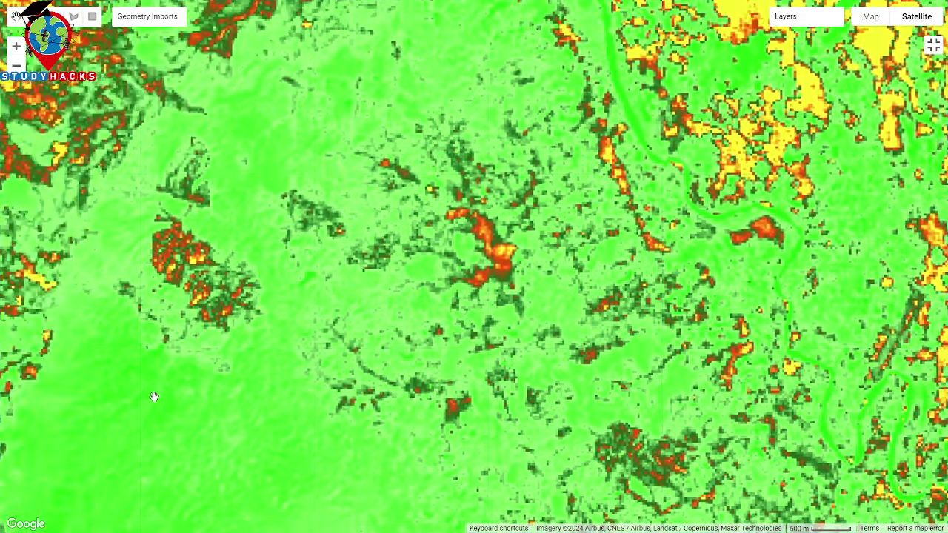
{"action": "left_click_drag", "start_coordinate": [154, 398], "coordinate": [274, 432]}
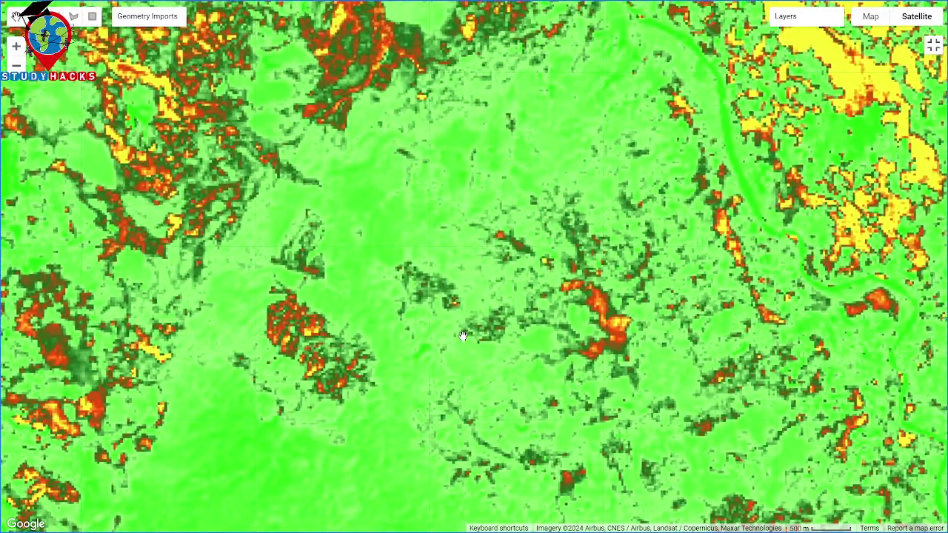
{"action": "left_click_drag", "start_coordinate": [655, 225], "coordinate": [533, 283]}
{"action": "left_click_drag", "start_coordinate": [484, 223], "coordinate": [460, 303]}
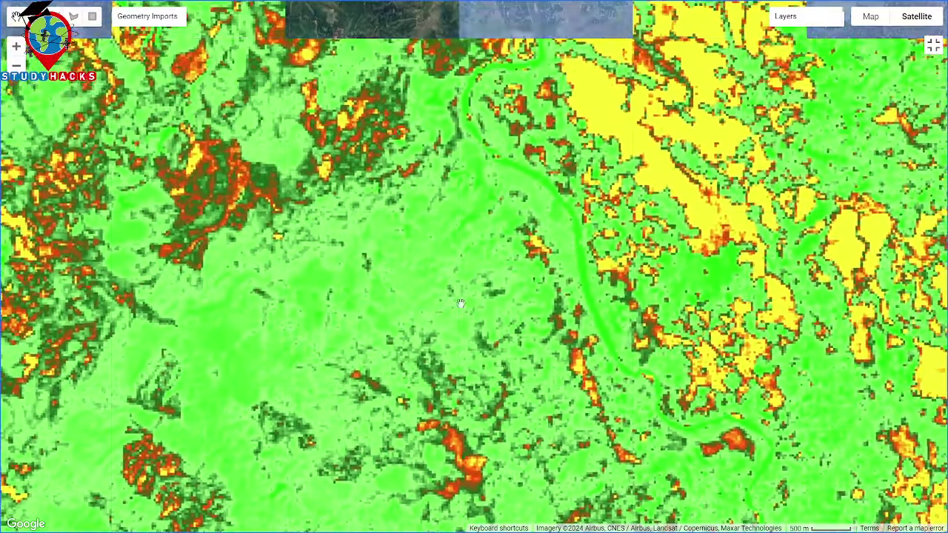
{"action": "left_click_drag", "start_coordinate": [417, 258], "coordinate": [427, 314]}
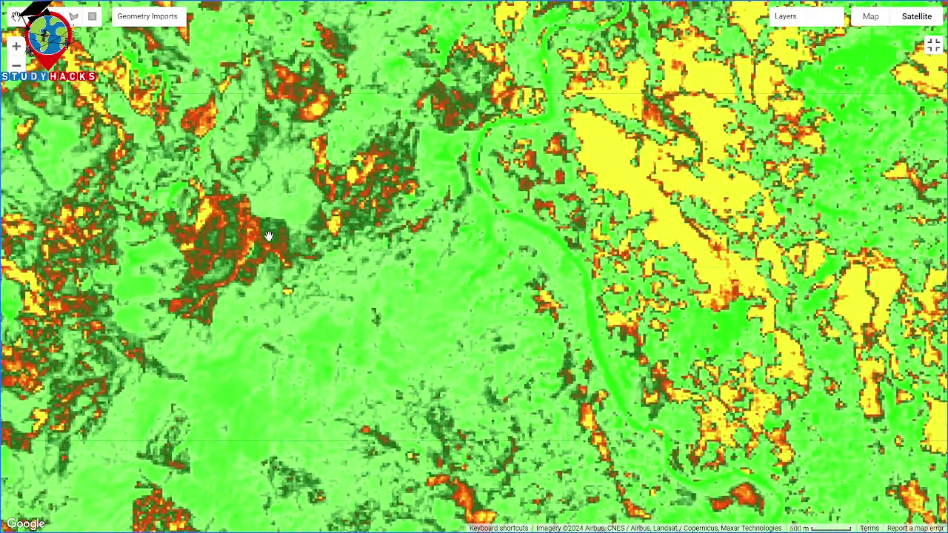
Inspect the dark green and red patches between the western hills and the river, comparing them with the satellite basemap.
{"action": "scroll", "coordinate": [269, 236], "scroll_direction": "up", "scroll_amount": 1}
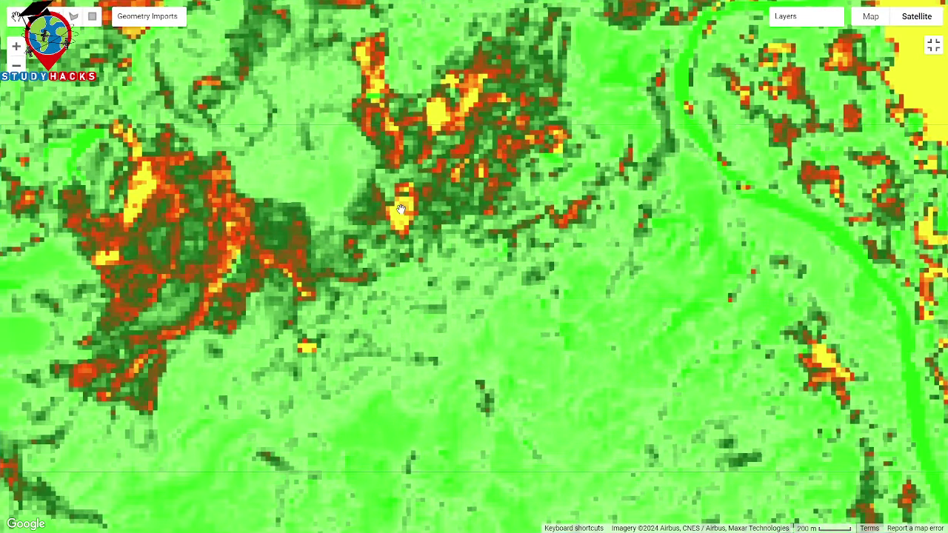
{"action": "left_click_drag", "start_coordinate": [401, 209], "coordinate": [348, 195]}
{"action": "left_click_drag", "start_coordinate": [444, 318], "coordinate": [390, 261]}
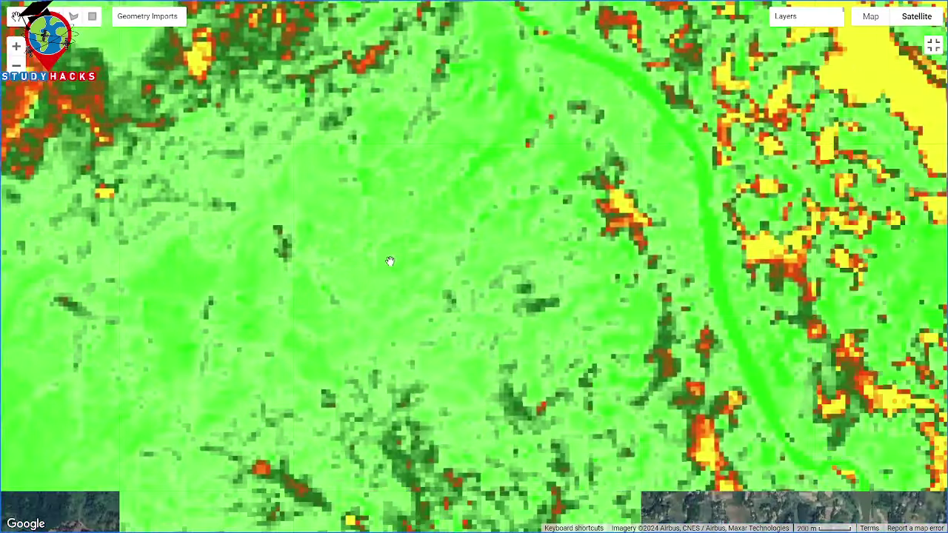
{"action": "left_click_drag", "start_coordinate": [501, 375], "coordinate": [454, 228]}
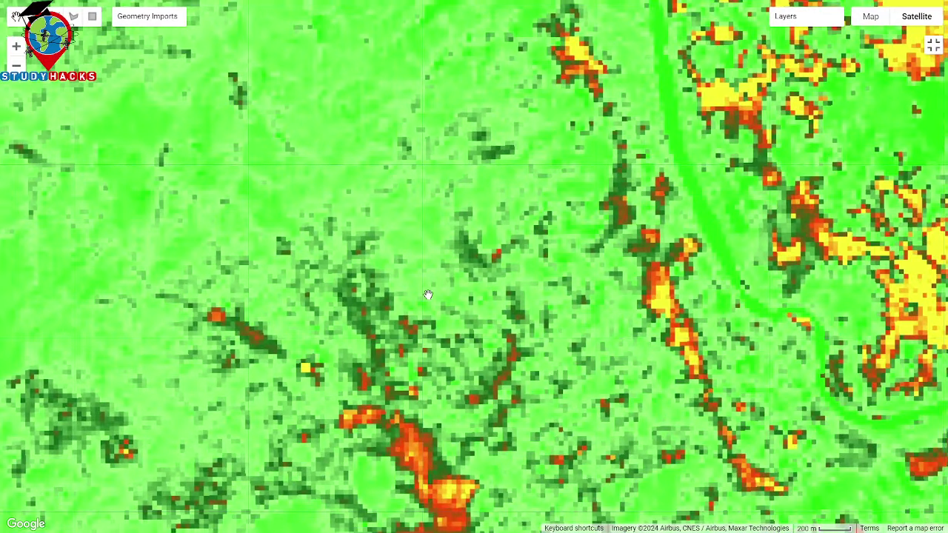
{"action": "left_click_drag", "start_coordinate": [429, 293], "coordinate": [440, 271]}
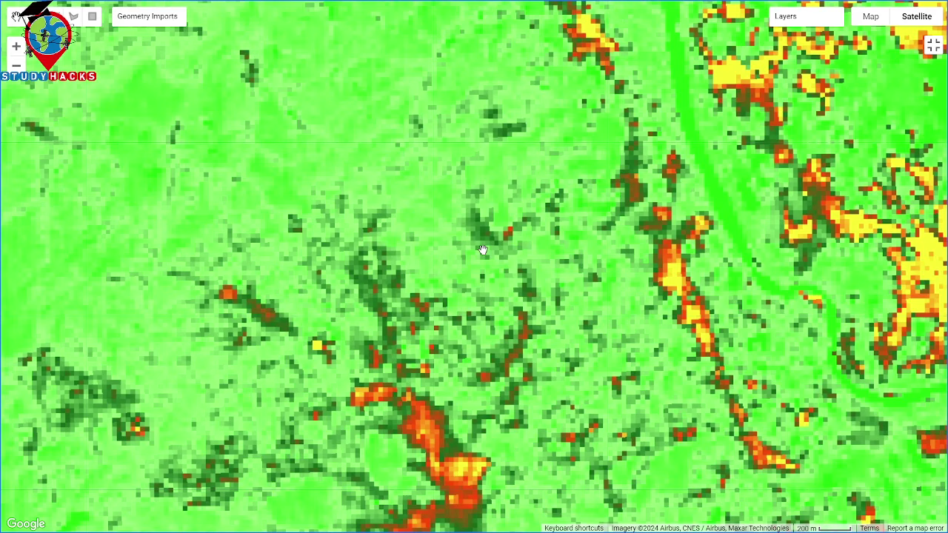
{"action": "scroll", "coordinate": [491, 214], "scroll_direction": "up", "scroll_amount": 1}
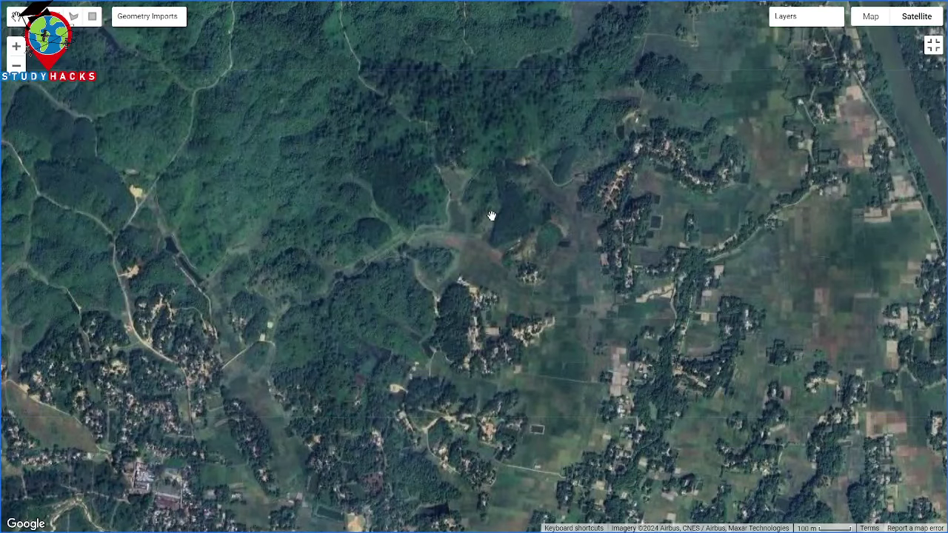
{"action": "scroll", "coordinate": [467, 260], "scroll_direction": "down", "scroll_amount": 1}
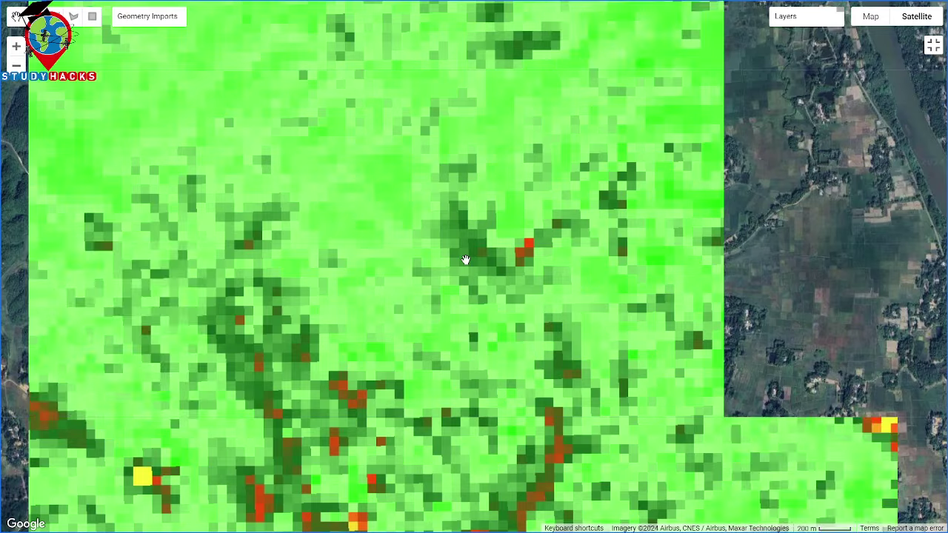
{"action": "scroll", "coordinate": [465, 260], "scroll_direction": "down", "scroll_amount": 1}
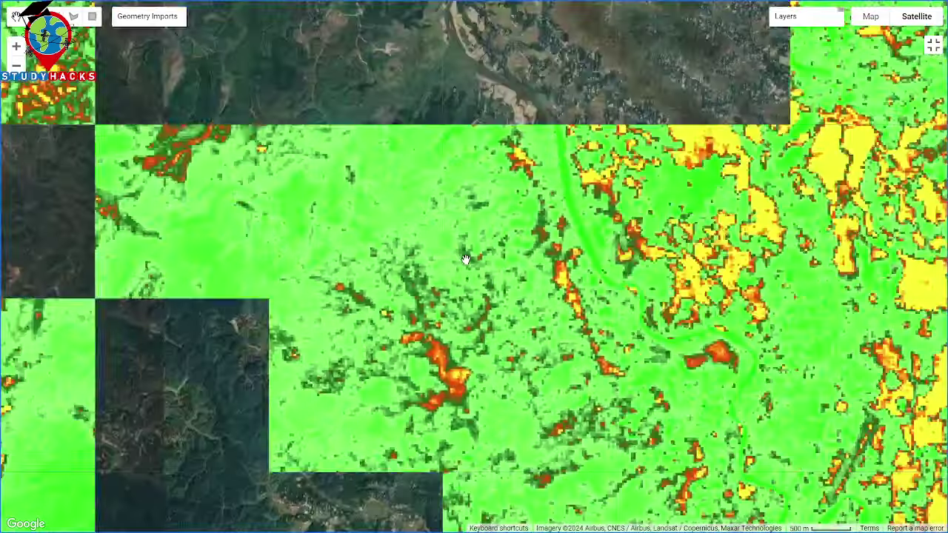
Inspect the orange-yellow patch in the central hills and survey the Bamboo Index along the western side of the study area.
{"action": "scroll", "coordinate": [437, 256], "scroll_direction": "up", "scroll_amount": 2}
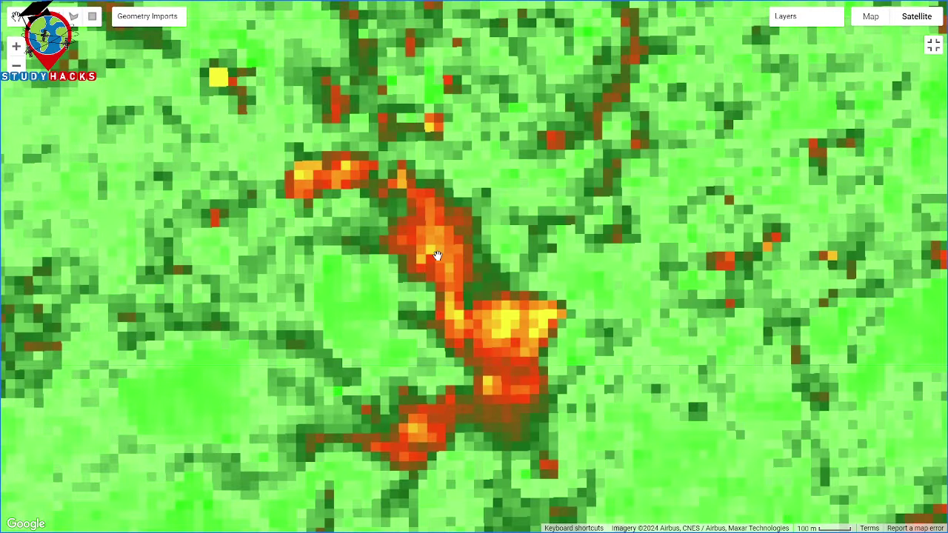
{"action": "scroll", "coordinate": [437, 256], "scroll_direction": "down", "scroll_amount": 2}
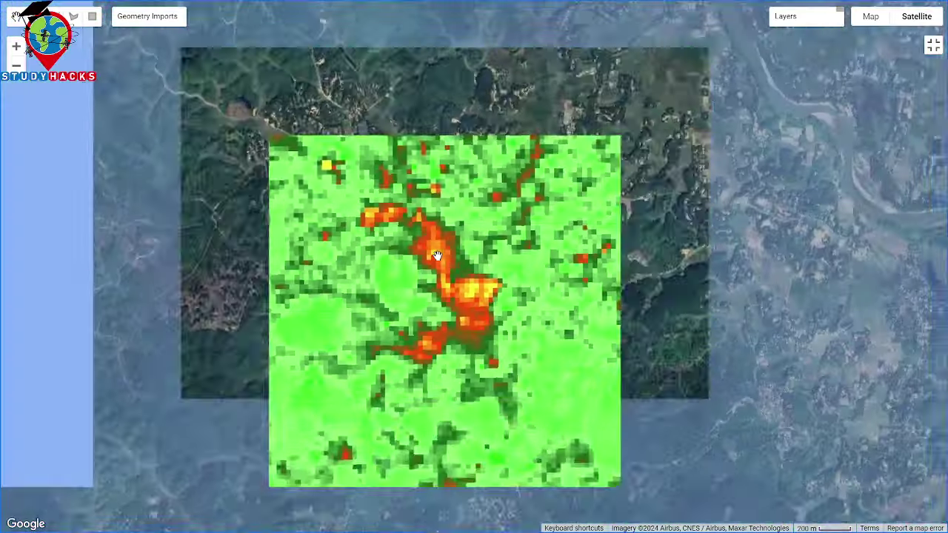
{"action": "scroll", "coordinate": [437, 255], "scroll_direction": "down", "scroll_amount": 1}
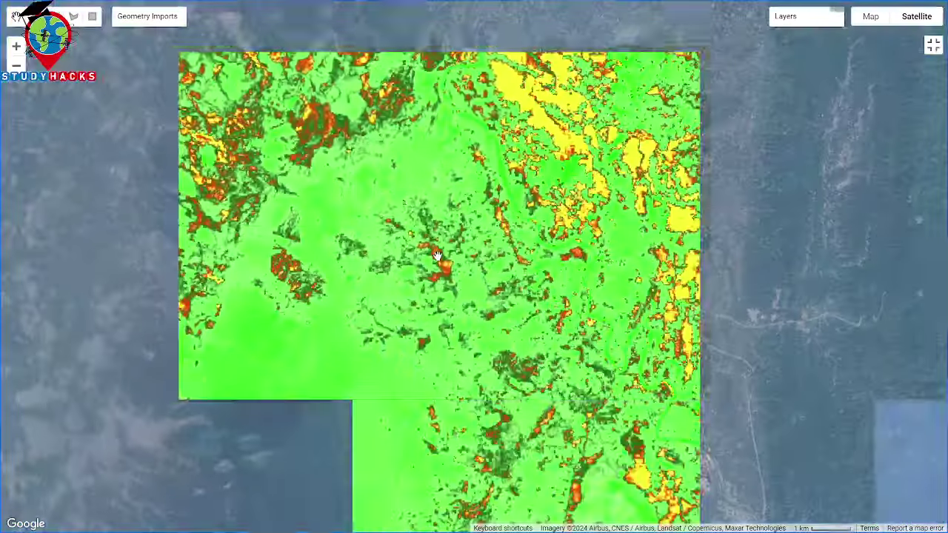
{"action": "left_click_drag", "start_coordinate": [427, 329], "coordinate": [400, 223]}
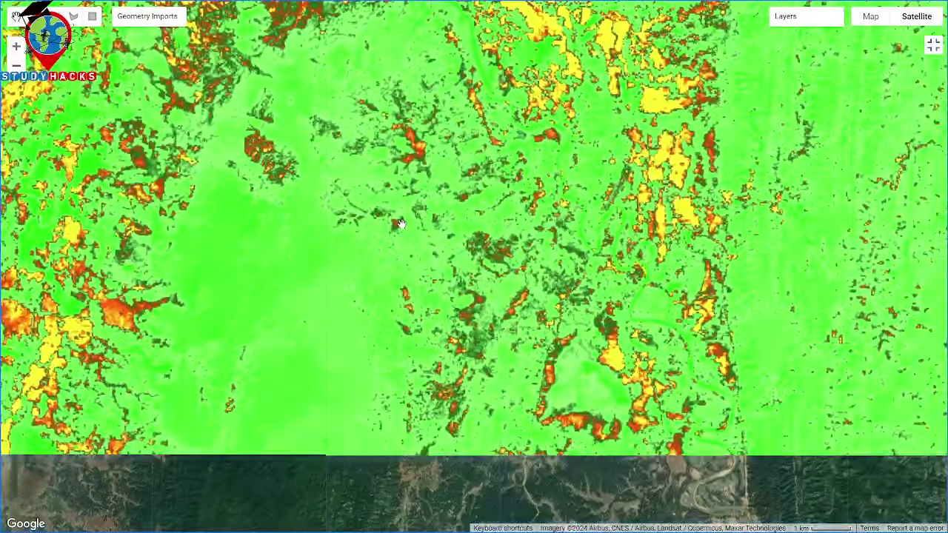
{"action": "left_click_drag", "start_coordinate": [450, 342], "coordinate": [497, 275]}
{"action": "left_click_drag", "start_coordinate": [273, 225], "coordinate": [523, 352]}
{"action": "left_click_drag", "start_coordinate": [284, 199], "coordinate": [311, 226]}
{"action": "left_click_drag", "start_coordinate": [300, 405], "coordinate": [292, 296]}
{"action": "scroll", "coordinate": [290, 311], "scroll_direction": "up", "scroll_amount": 1}
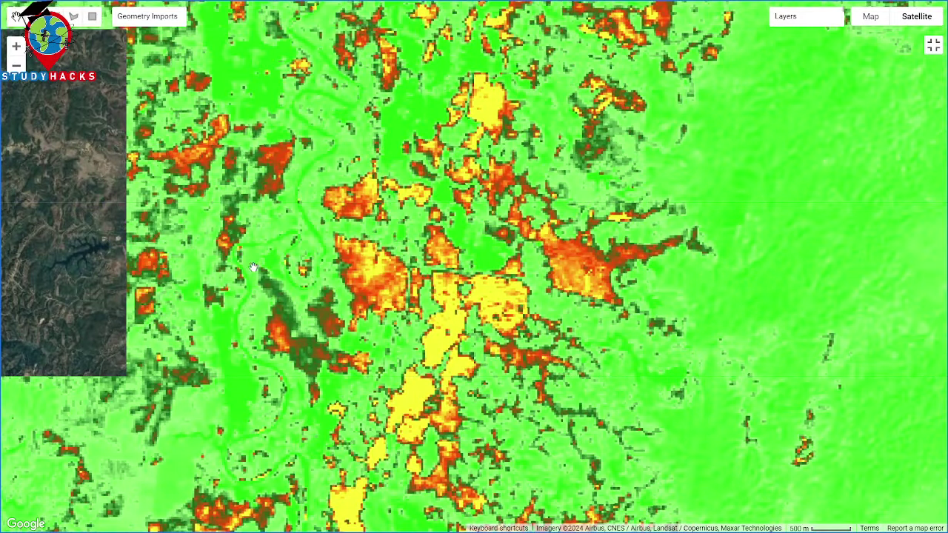
Survey the Bamboo Index across the northwestern part of the study area, up to the northern edge of the layer.
{"action": "left_click_drag", "start_coordinate": [251, 168], "coordinate": [304, 302]}
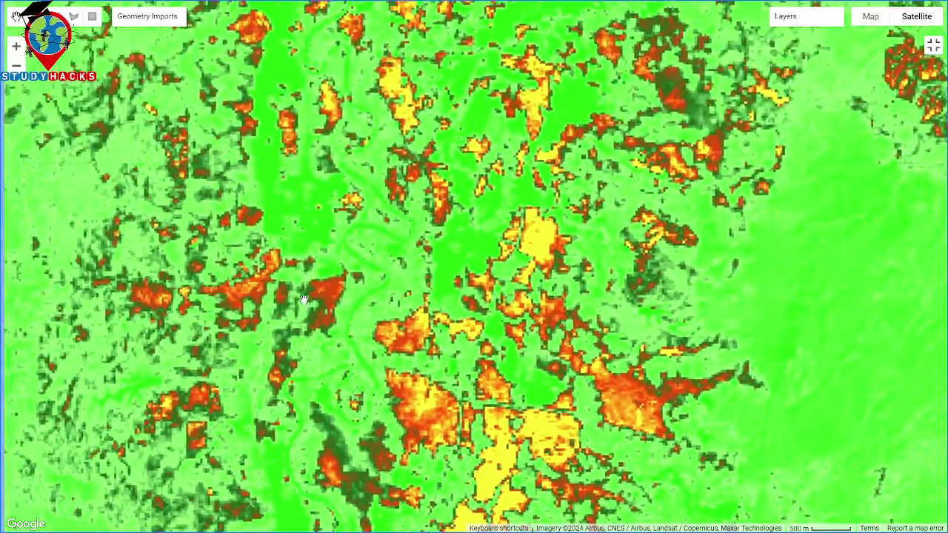
{"action": "left_click_drag", "start_coordinate": [74, 124], "coordinate": [151, 167]}
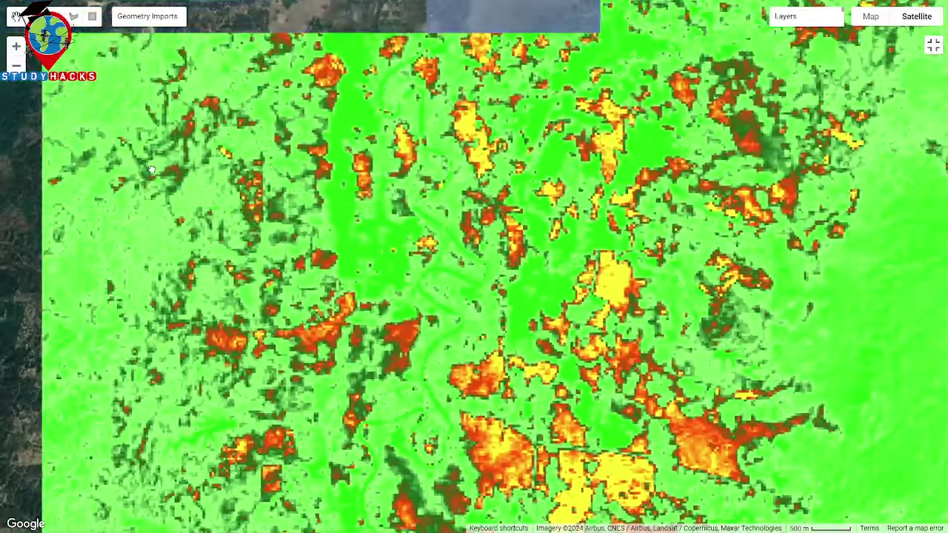
{"action": "left_click_drag", "start_coordinate": [414, 167], "coordinate": [339, 210]}
{"action": "left_click_drag", "start_coordinate": [562, 171], "coordinate": [515, 275]}
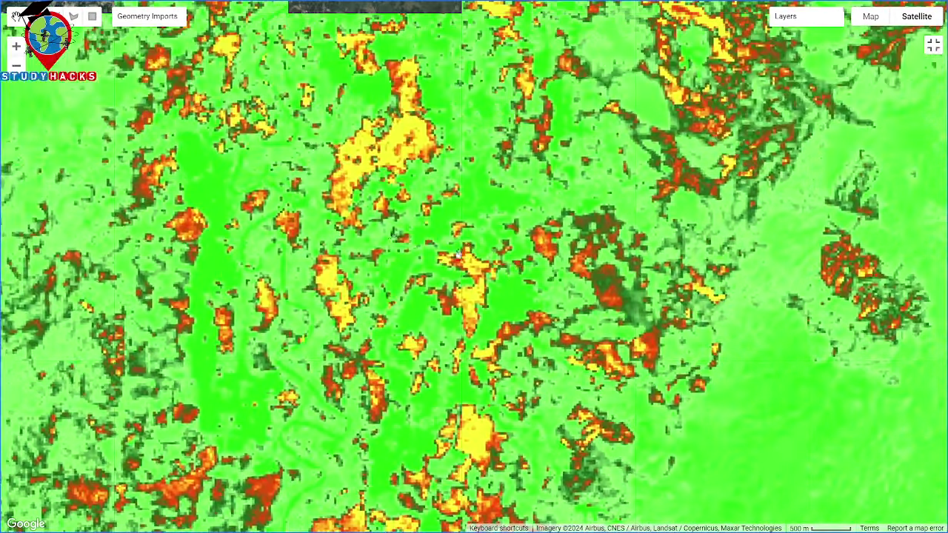
{"action": "left_click_drag", "start_coordinate": [353, 222], "coordinate": [356, 308]}
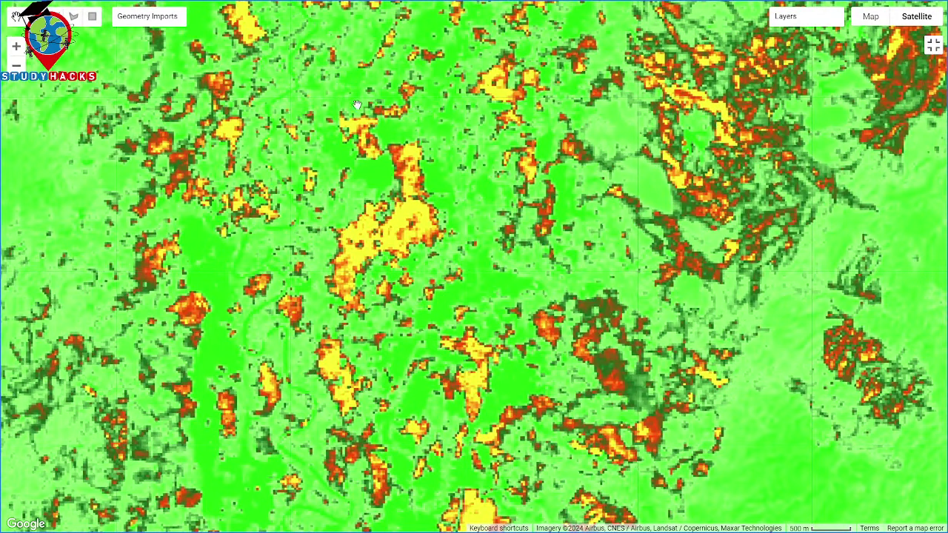
Survey the Bamboo Index eastward from the yellow northern patches to the winding river and the hills west of it.
{"action": "left_click_drag", "start_coordinate": [474, 188], "coordinate": [232, 130]}
{"action": "left_click_drag", "start_coordinate": [529, 214], "coordinate": [469, 279]}
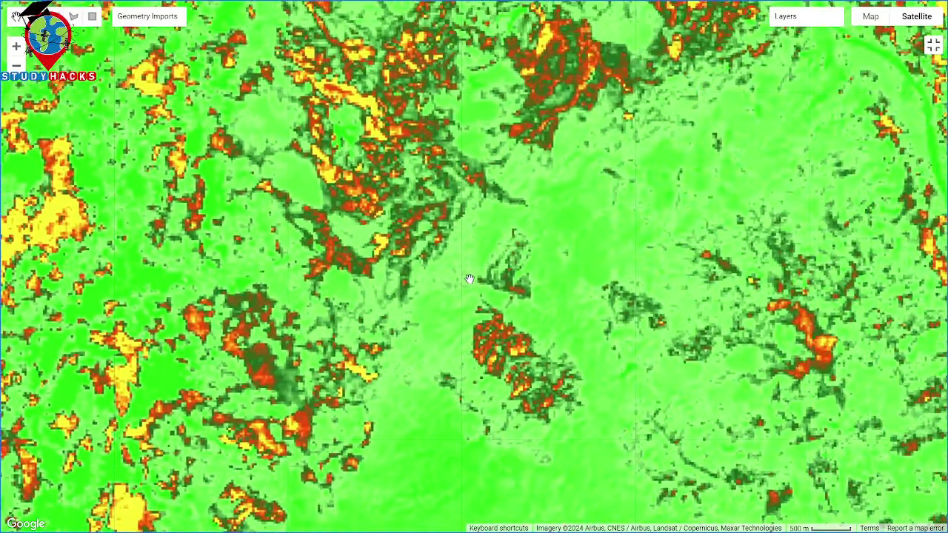
{"action": "key", "text": "Right"}
{"action": "key", "text": "Right"}
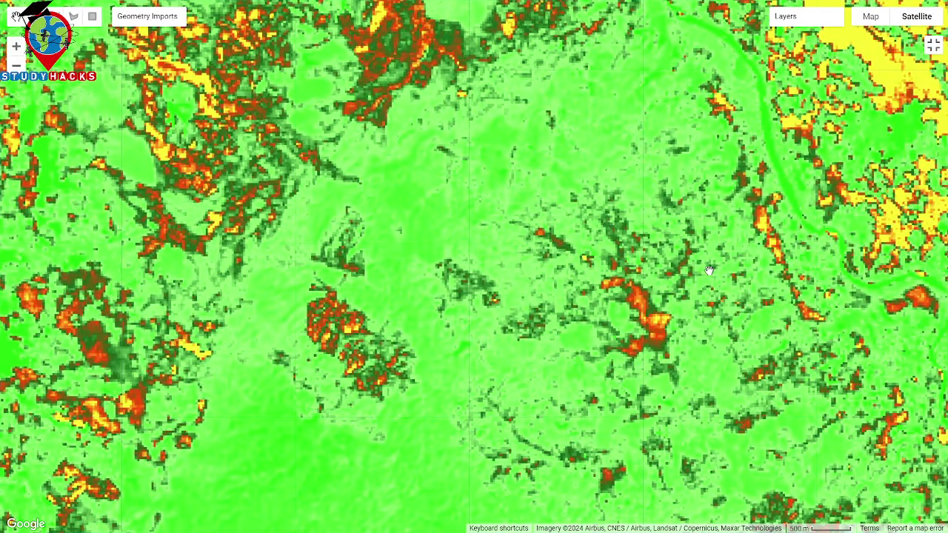
{"action": "left_click_drag", "start_coordinate": [707, 275], "coordinate": [645, 365]}
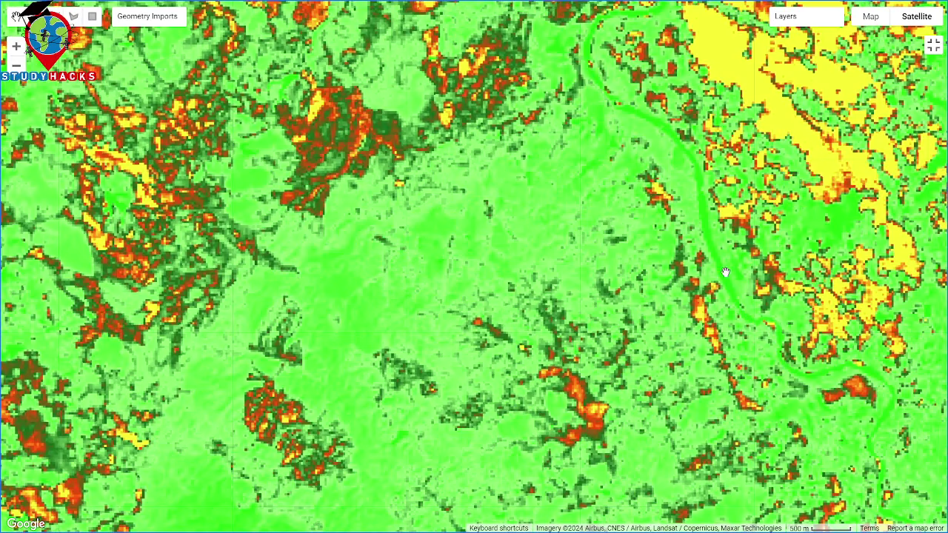
{"action": "left_click_drag", "start_coordinate": [471, 200], "coordinate": [521, 324]}
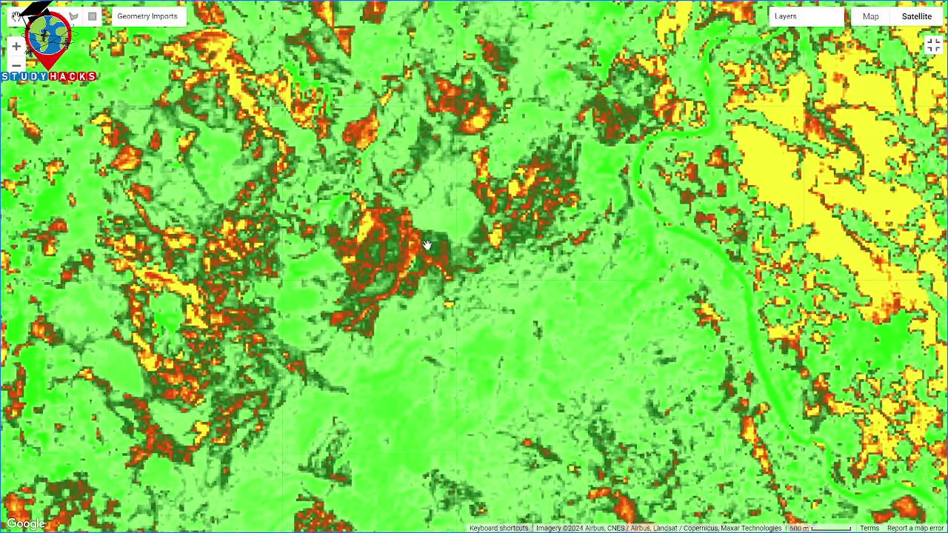
Inspect the dark green and red patch in the hills west of the river at pixel level against the satellite basemap.
{"action": "scroll", "coordinate": [427, 245], "scroll_direction": "up", "scroll_amount": 1}
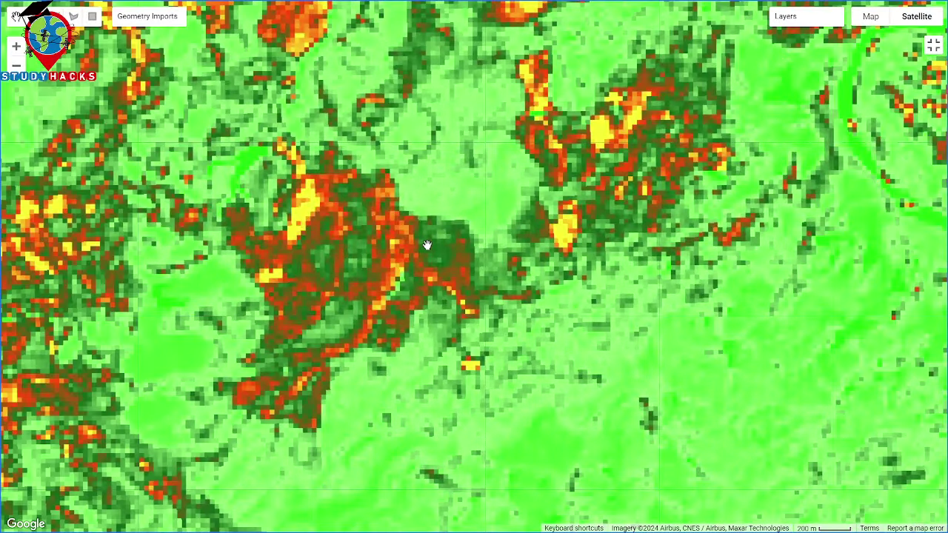
{"action": "scroll", "coordinate": [427, 245], "scroll_direction": "up", "scroll_amount": 2}
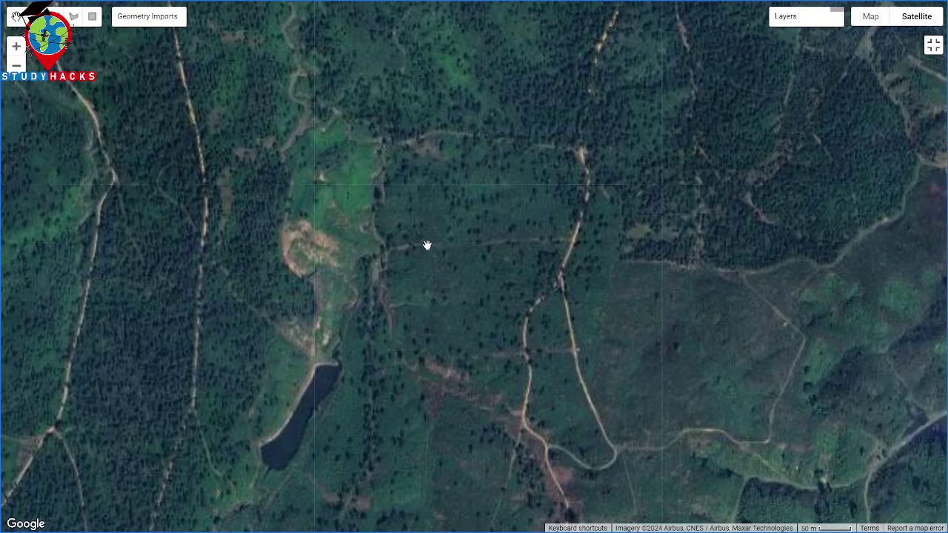
{"action": "scroll", "coordinate": [471, 252], "scroll_direction": "up", "scroll_amount": 1}
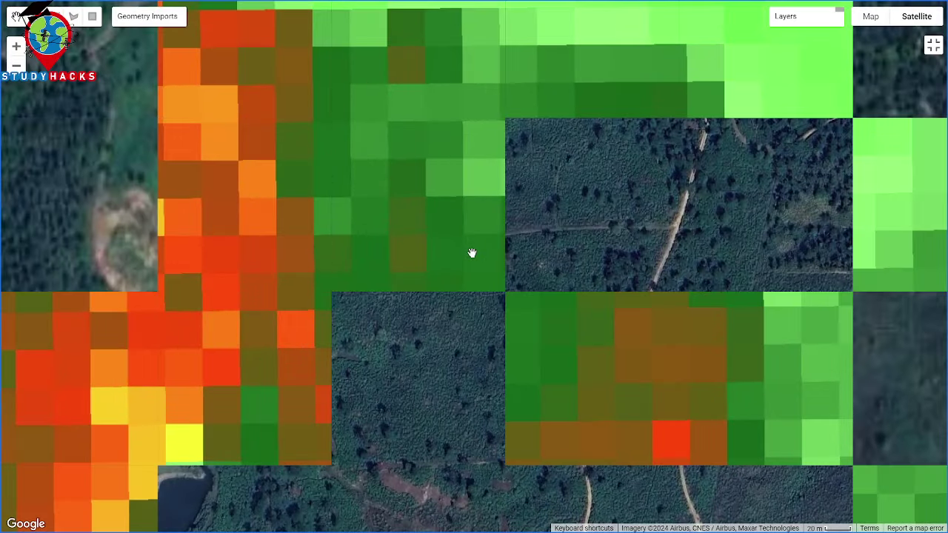
{"action": "scroll", "coordinate": [474, 254], "scroll_direction": "down", "scroll_amount": 4}
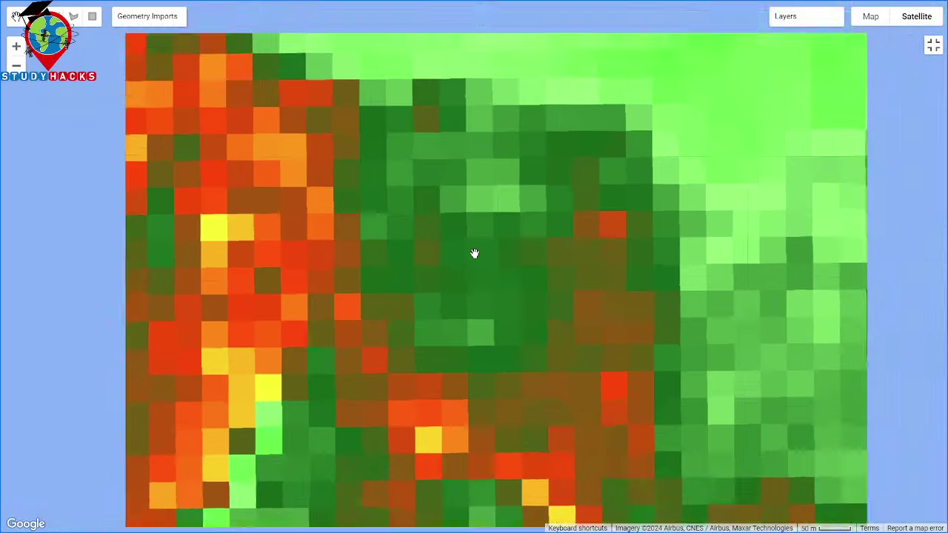
{"action": "scroll", "coordinate": [473, 254], "scroll_direction": "down", "scroll_amount": 2}
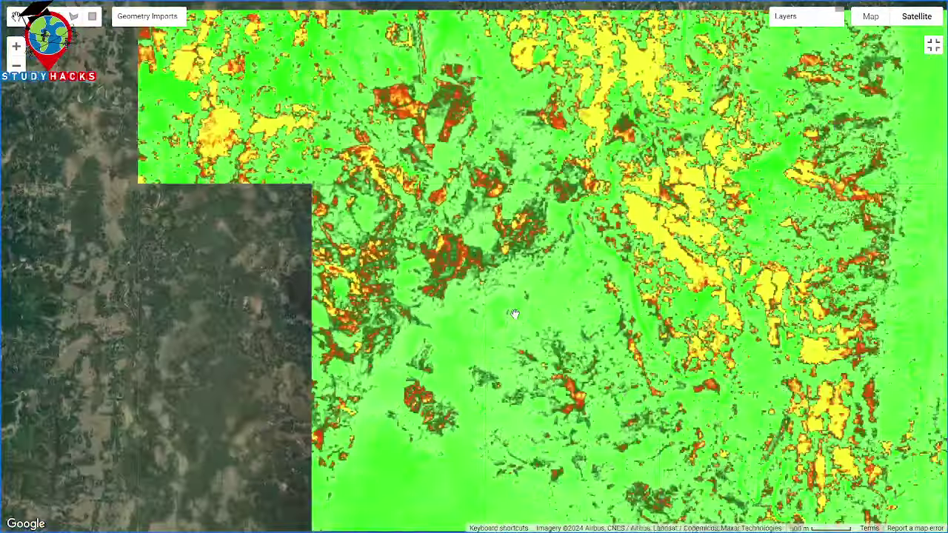
Examine the uniform light green area south of the red hill patch and compare it with the forest on the satellite basemap.
{"action": "scroll", "coordinate": [514, 314], "scroll_direction": "up", "scroll_amount": 2}
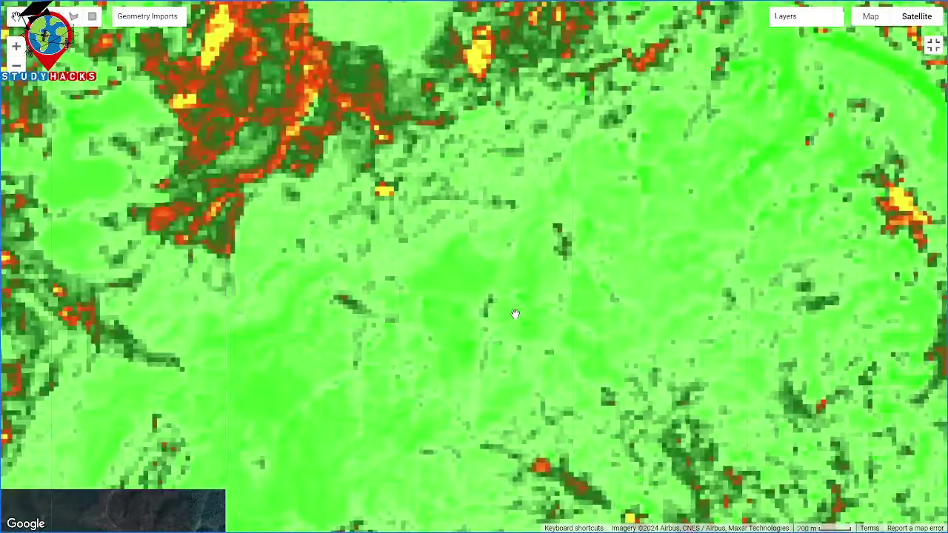
{"action": "scroll", "coordinate": [515, 314], "scroll_direction": "up", "scroll_amount": 1}
{"action": "scroll", "coordinate": [514, 314], "scroll_direction": "up", "scroll_amount": 1}
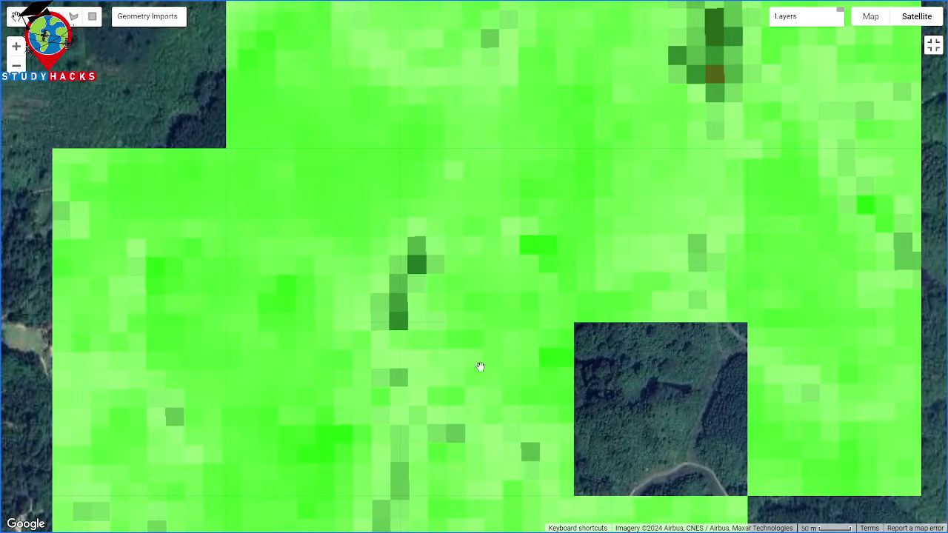
{"action": "scroll", "coordinate": [465, 392], "scroll_direction": "down", "scroll_amount": 4}
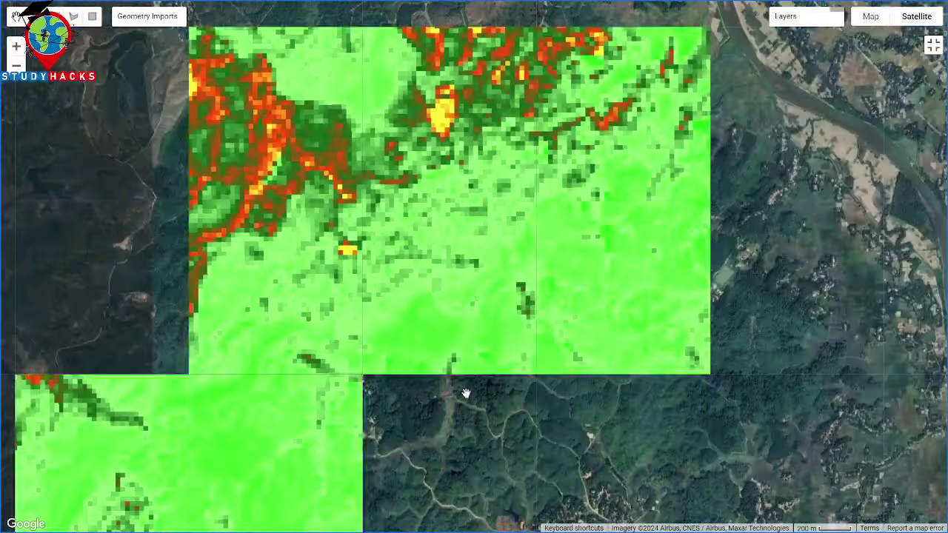
{"action": "scroll", "coordinate": [465, 392], "scroll_direction": "down", "scroll_amount": 1}
{"action": "scroll", "coordinate": [466, 392], "scroll_direction": "down", "scroll_amount": 2}
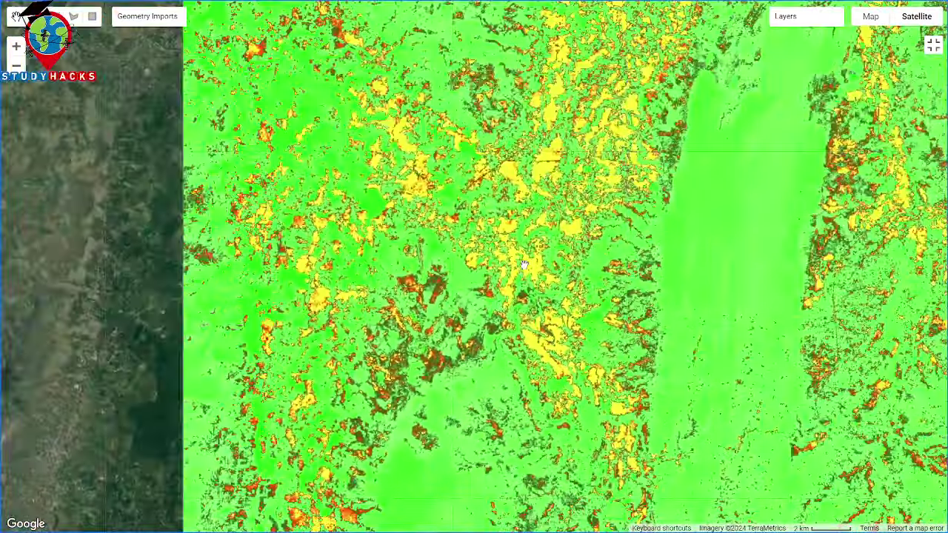
Survey the long uniform green belt in the eastern study area and inspect the mixed pixels around its northern end.
{"action": "left_click_drag", "start_coordinate": [542, 170], "coordinate": [492, 141]}
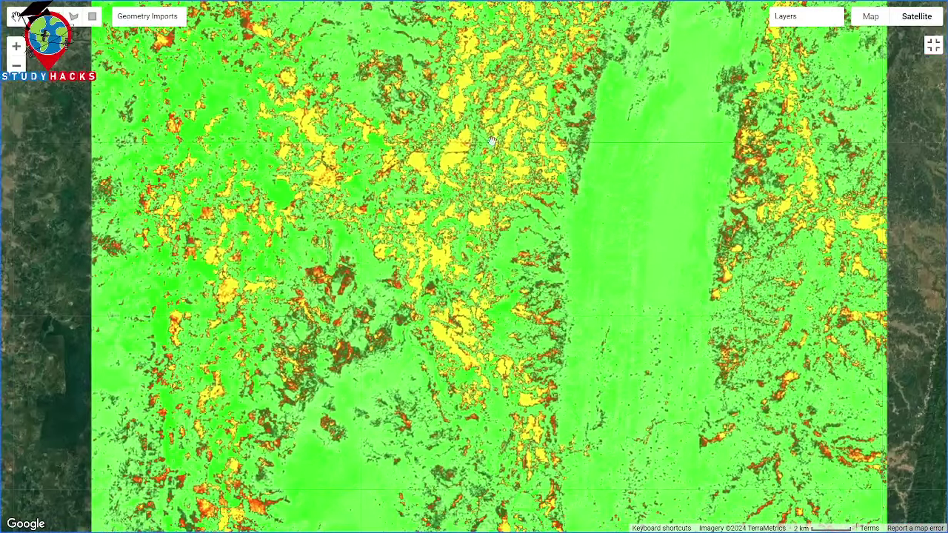
{"action": "left_click_drag", "start_coordinate": [653, 166], "coordinate": [507, 271]}
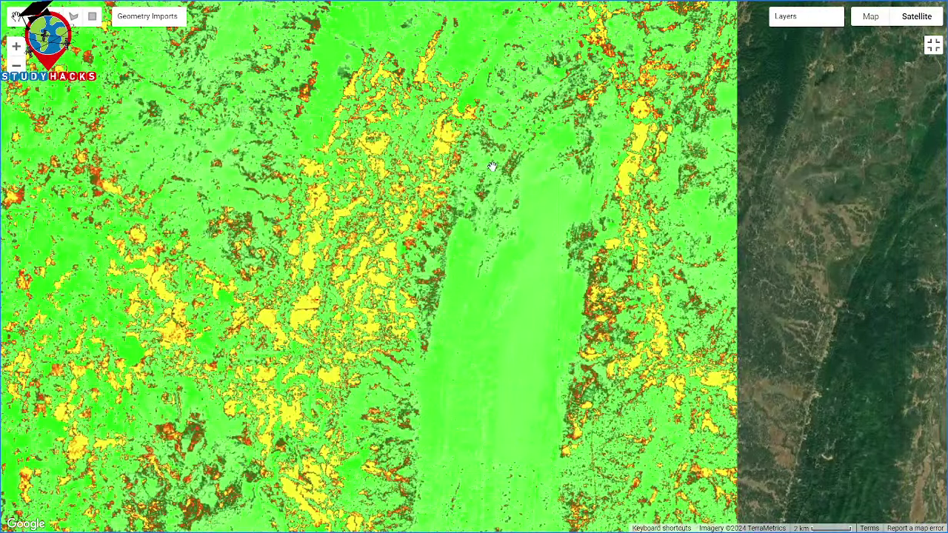
{"action": "scroll", "coordinate": [479, 279], "scroll_direction": "up", "scroll_amount": 1}
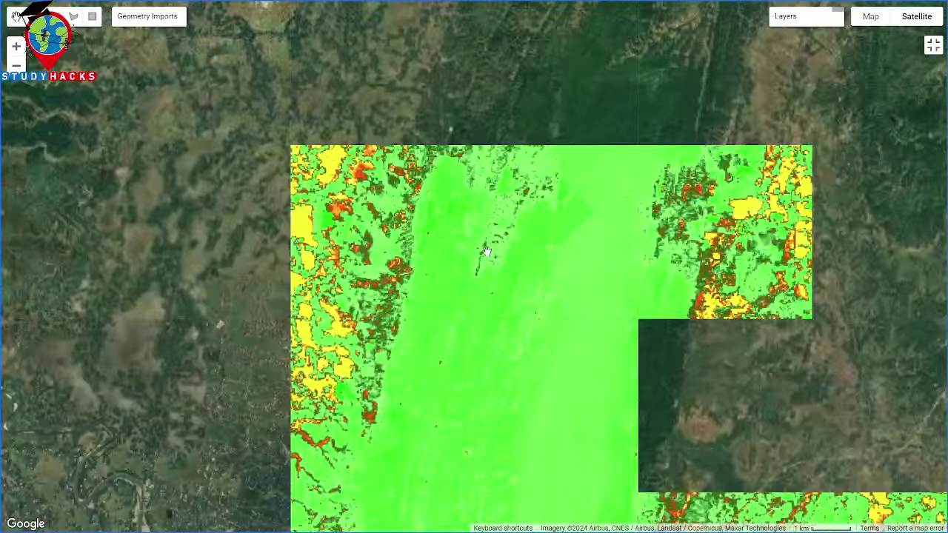
{"action": "scroll", "coordinate": [485, 266], "scroll_direction": "up", "scroll_amount": 1}
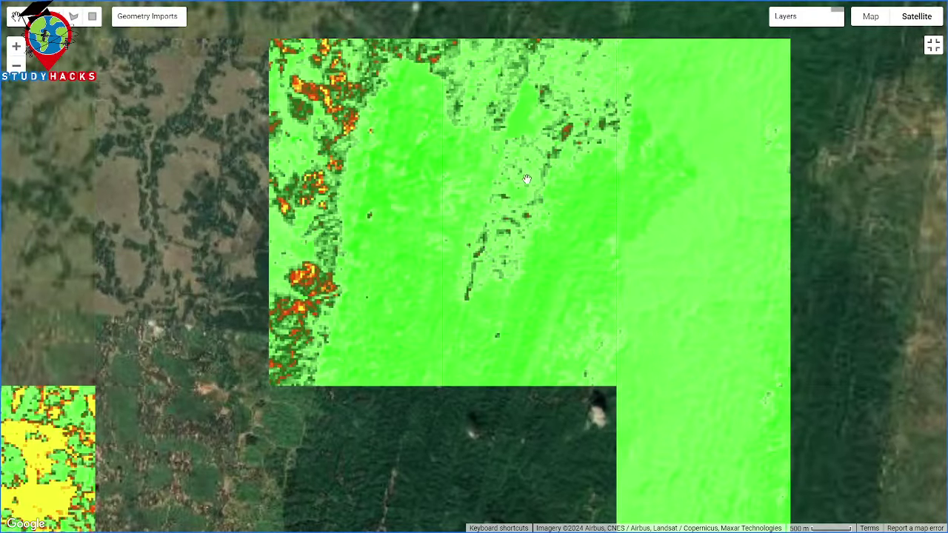
{"action": "left_click_drag", "start_coordinate": [538, 161], "coordinate": [534, 218]}
{"action": "left_click_drag", "start_coordinate": [503, 174], "coordinate": [547, 251]}
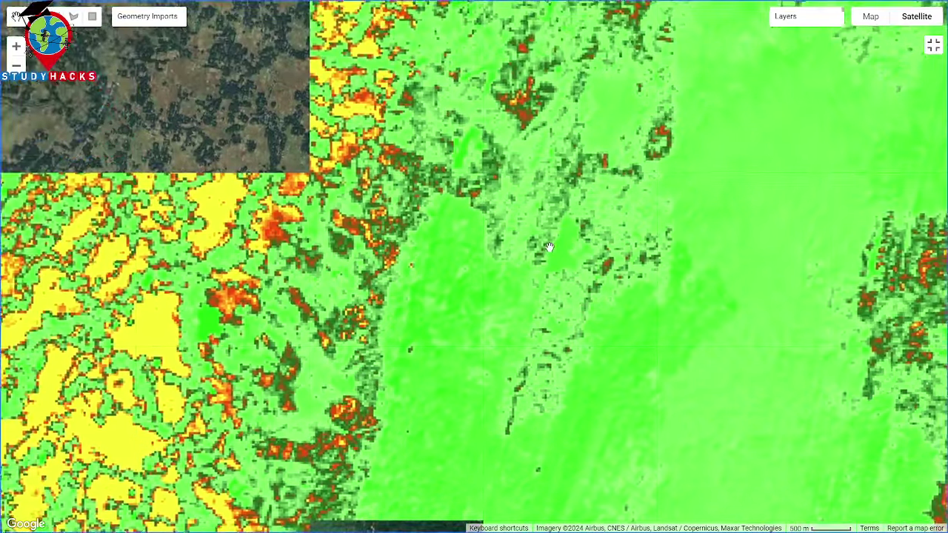
Inspect the scattered red and dark green patches north of the eastern green belt and compare them with the satellite basemap.
{"action": "left_click_drag", "start_coordinate": [491, 166], "coordinate": [536, 240]}
{"action": "left_click_drag", "start_coordinate": [609, 154], "coordinate": [552, 278]}
{"action": "scroll", "coordinate": [540, 265], "scroll_direction": "up", "scroll_amount": 1}
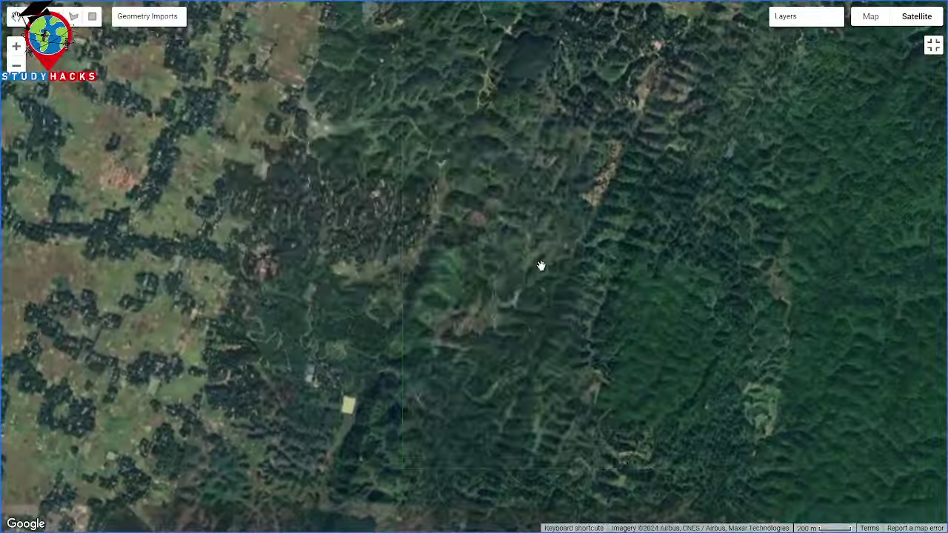
{"action": "scroll", "coordinate": [540, 265], "scroll_direction": "up", "scroll_amount": 1}
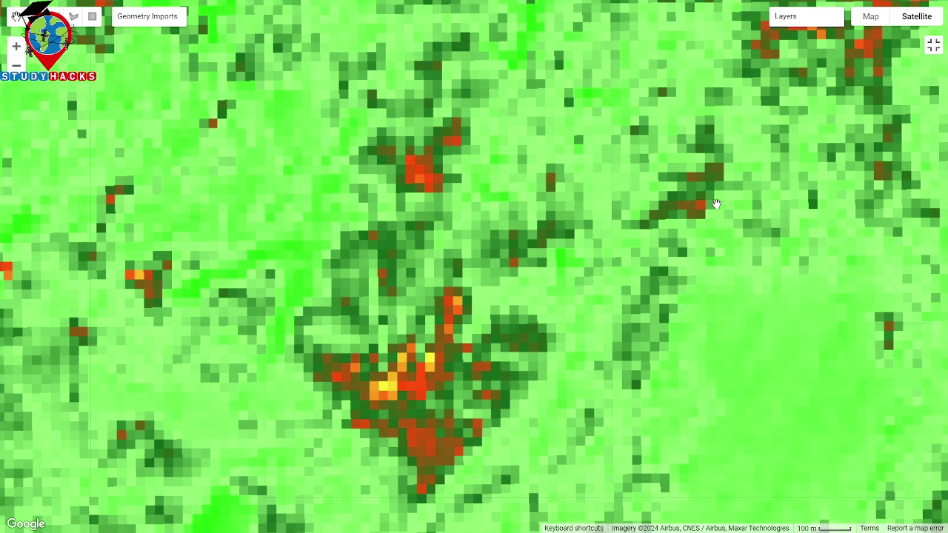
{"action": "left_click_drag", "start_coordinate": [715, 205], "coordinate": [617, 321]}
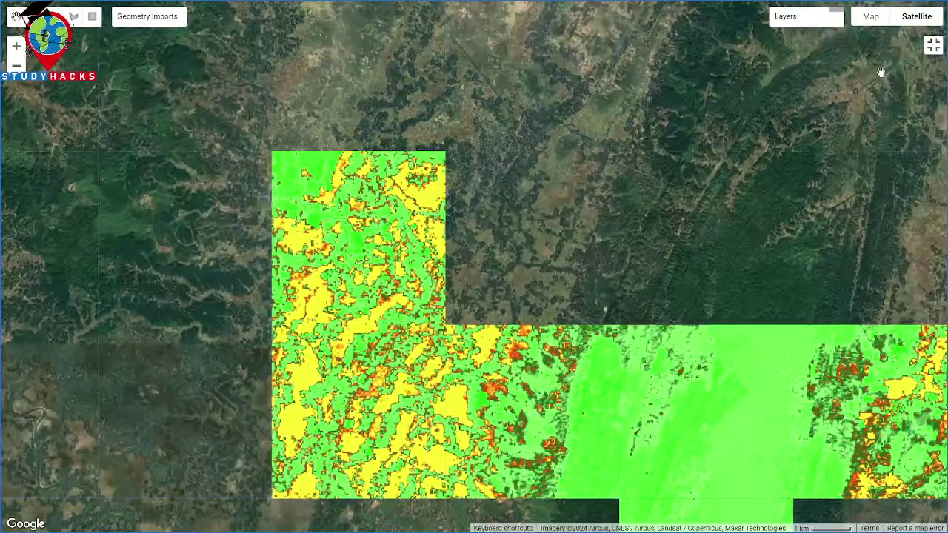
Exit the full-screen map and review the Figure 2 bamboo mapping workflow in the ResearchGate paper on bamboo in Cameroon.
{"action": "left_click", "coordinate": [932, 46]}
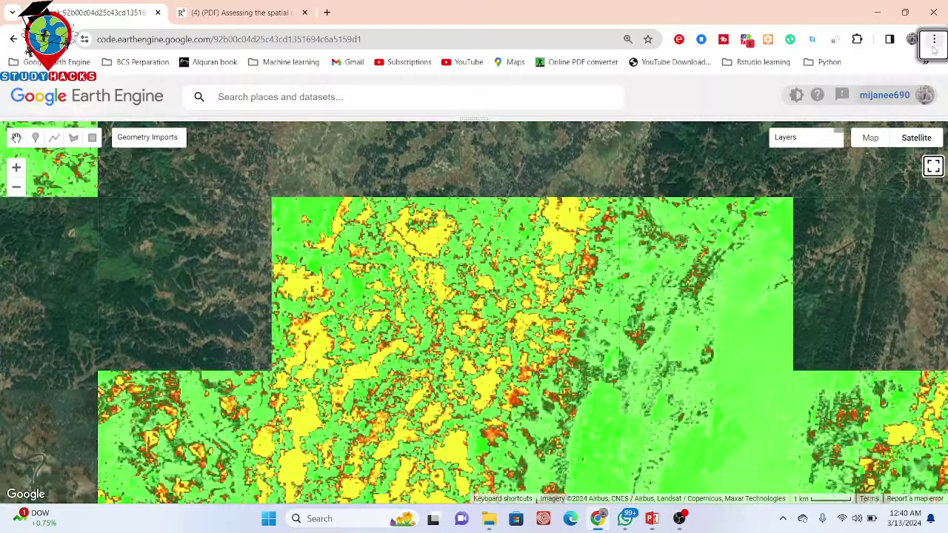
{"action": "left_click", "coordinate": [267, 5]}
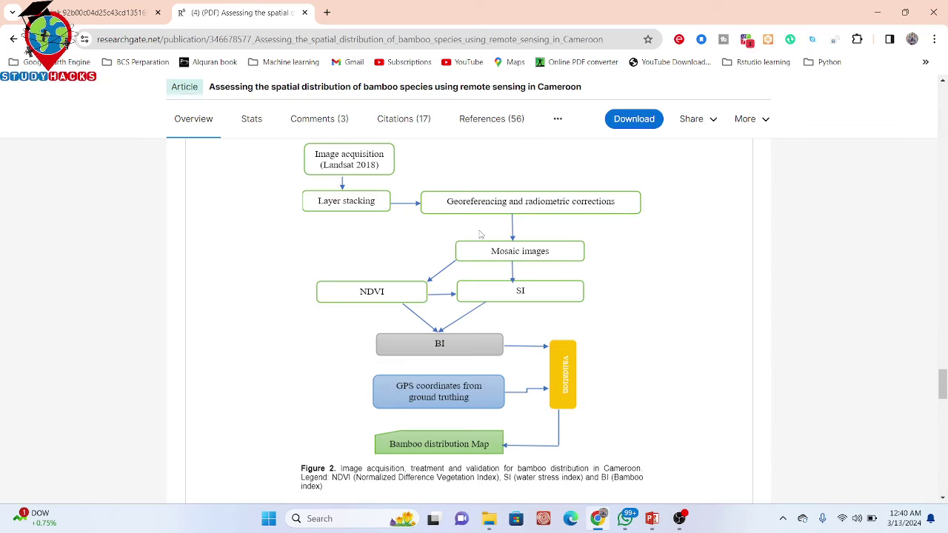
{"action": "left_click_drag", "start_coordinate": [945, 394], "coordinate": [946, 392]}
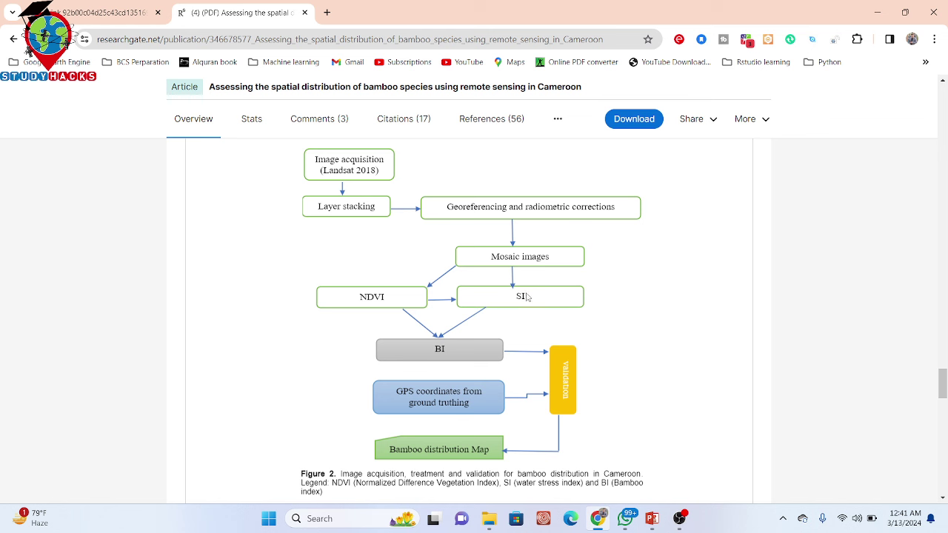
{"action": "triple_click", "coordinate": [439, 349]}
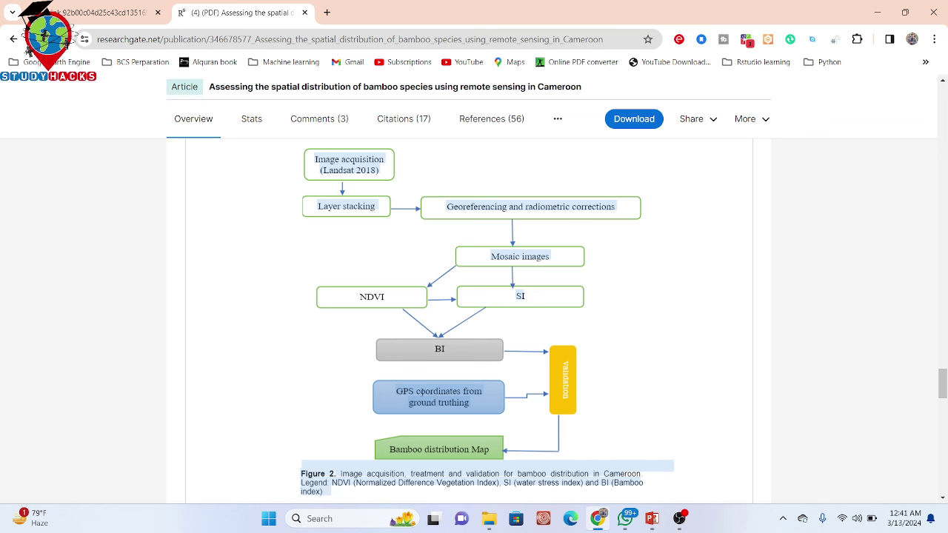
{"action": "left_click", "coordinate": [421, 392]}
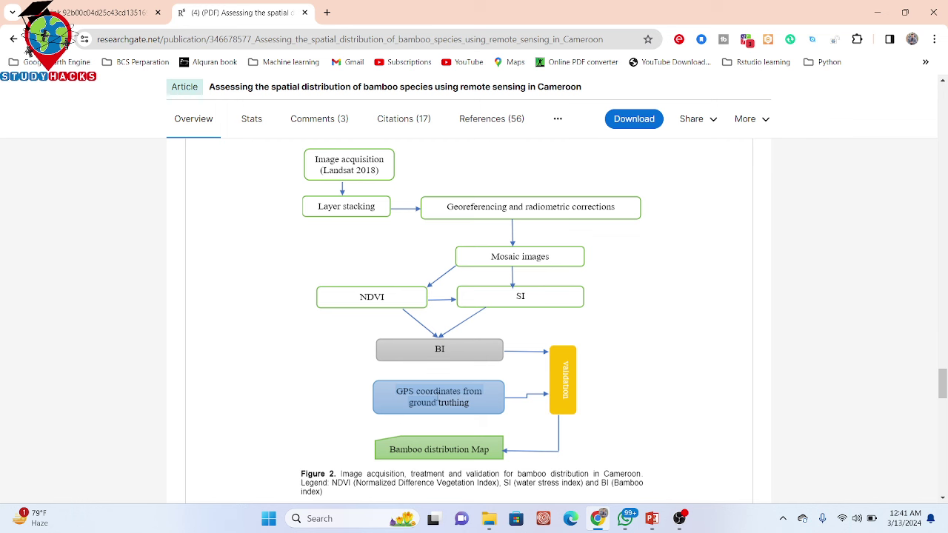
Find the Water stress Index and Bamboo Index equations below Figure 2 in the paper.
{"action": "left_click_drag", "start_coordinate": [943, 383], "coordinate": [943, 401]}
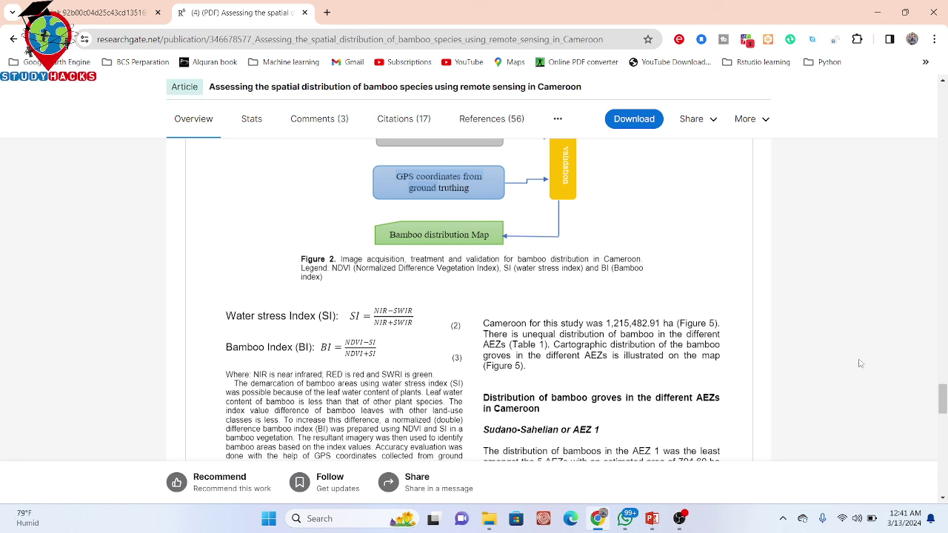
{"action": "scroll", "coordinate": [945, 414], "scroll_direction": "down", "scroll_amount": 3}
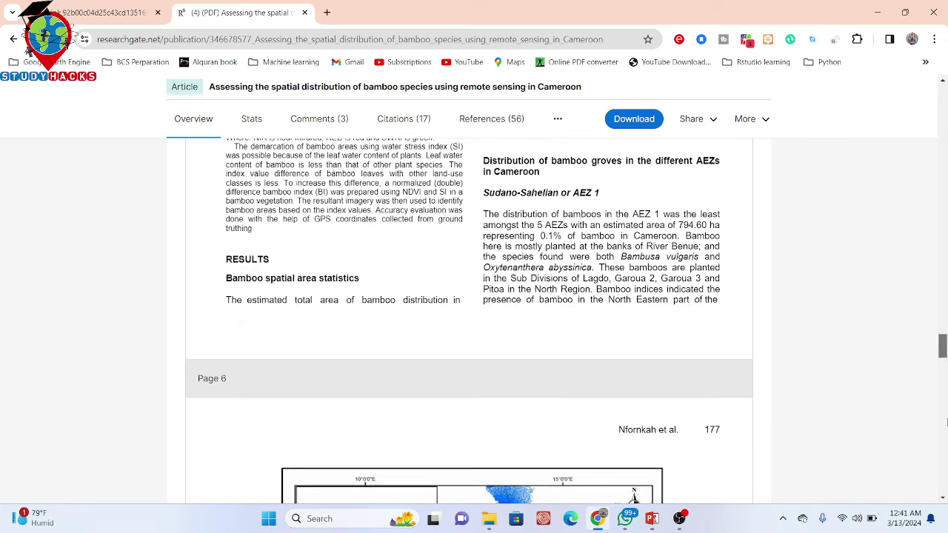
{"action": "scroll", "coordinate": [945, 421], "scroll_direction": "up", "scroll_amount": 2}
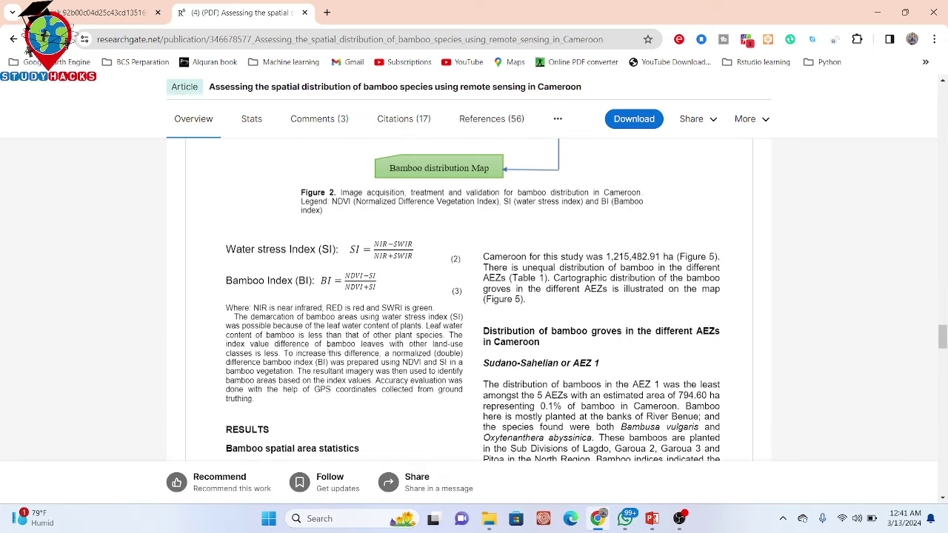
Examine the Bamboo Index equation, highlighting its numerator NDVI−SI and its denominator NDVI+SI.
{"action": "left_click_drag", "start_coordinate": [345, 275], "coordinate": [364, 283]}
{"action": "key", "text": "ctrl+a"}
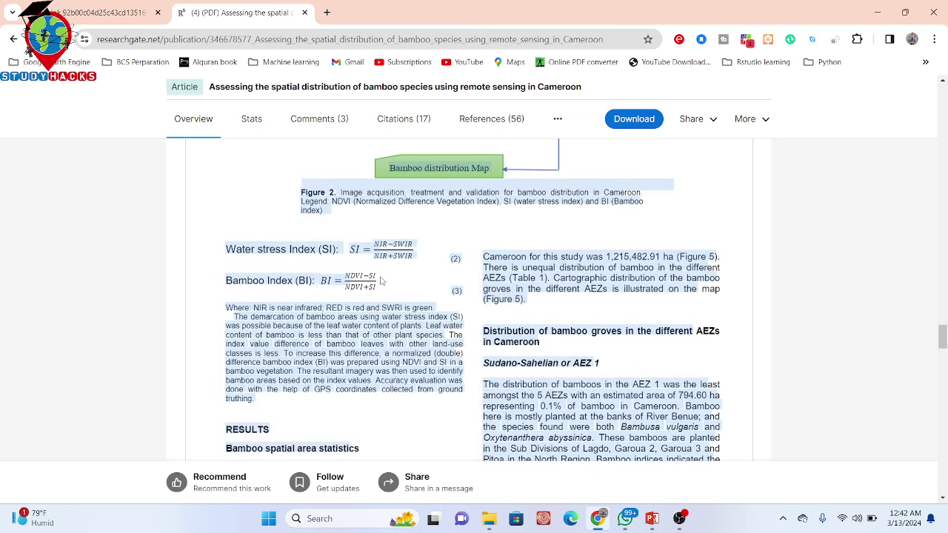
{"action": "double_click", "coordinate": [377, 277]}
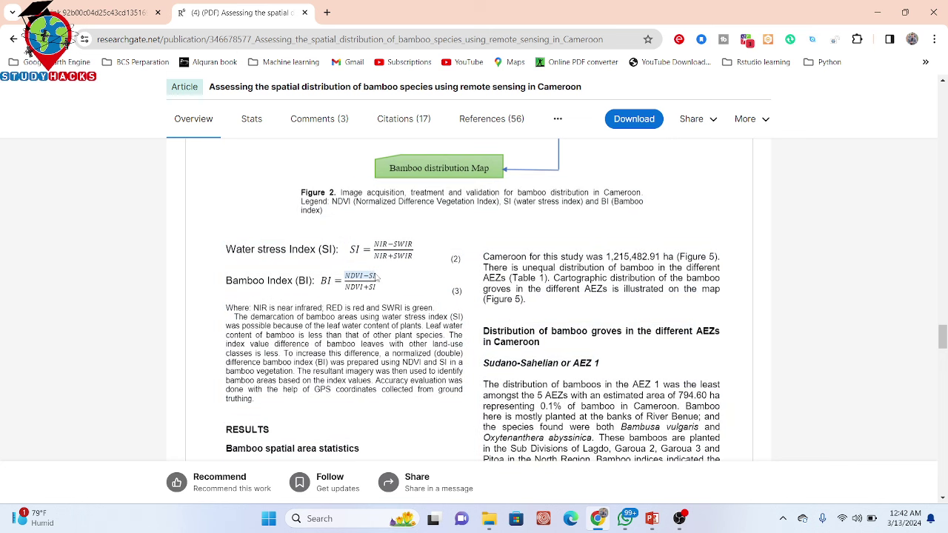
{"action": "left_click", "coordinate": [377, 277]}
{"action": "left_click_drag", "start_coordinate": [346, 286], "coordinate": [378, 290]}
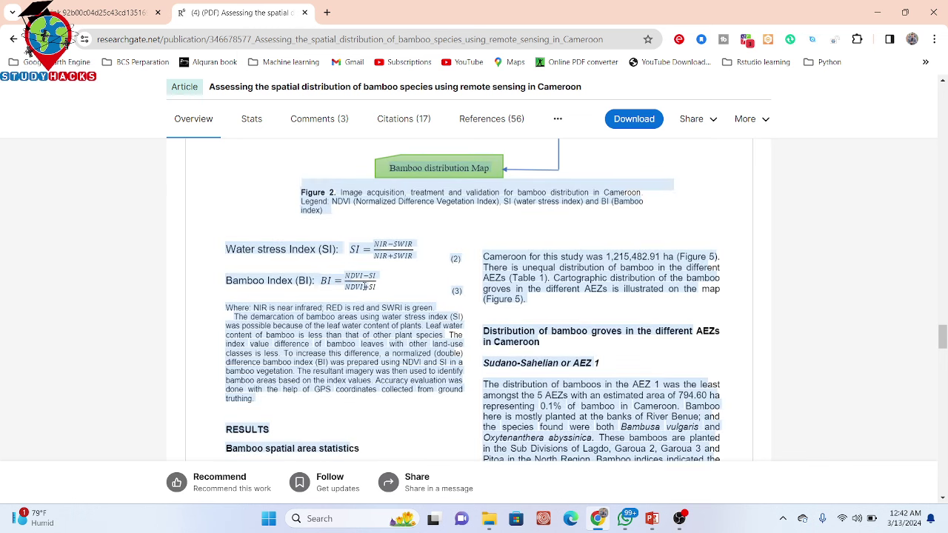
{"action": "left_click", "coordinate": [336, 290]}
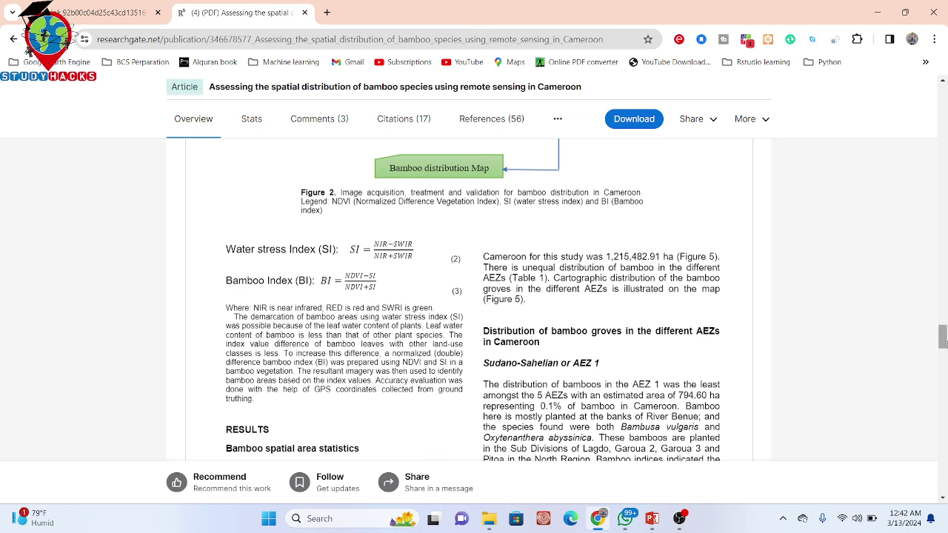
{"action": "left_click_drag", "start_coordinate": [944, 343], "coordinate": [944, 344]}
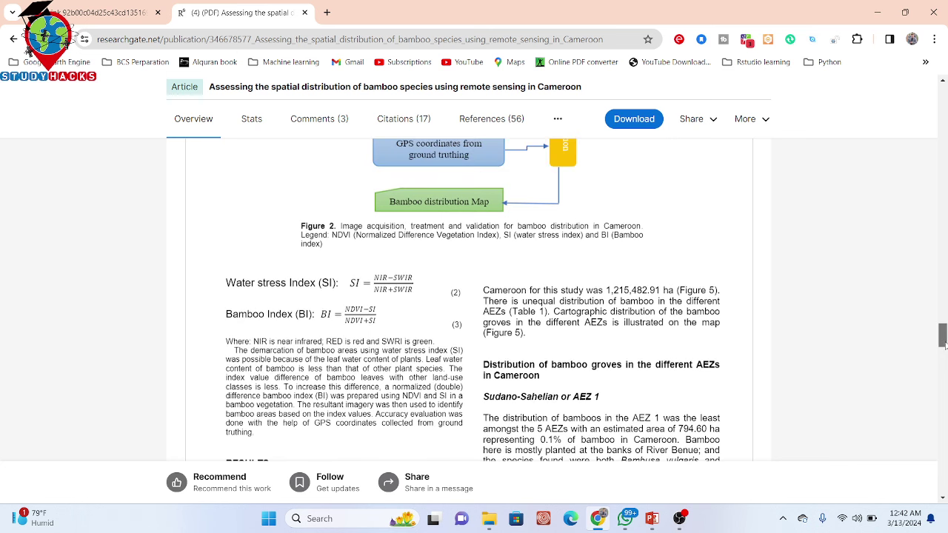